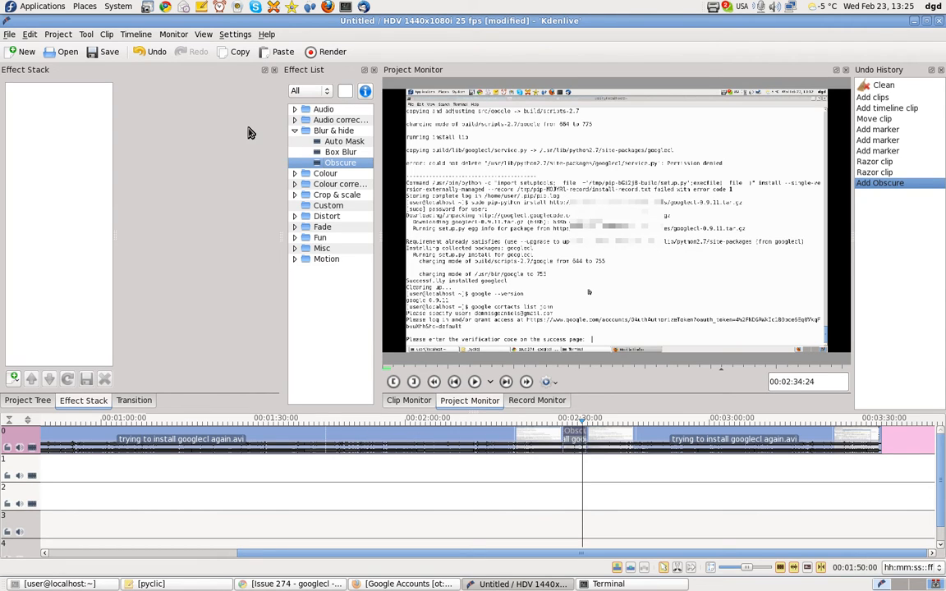
click(177, 34)
mouse_move(138, 36)
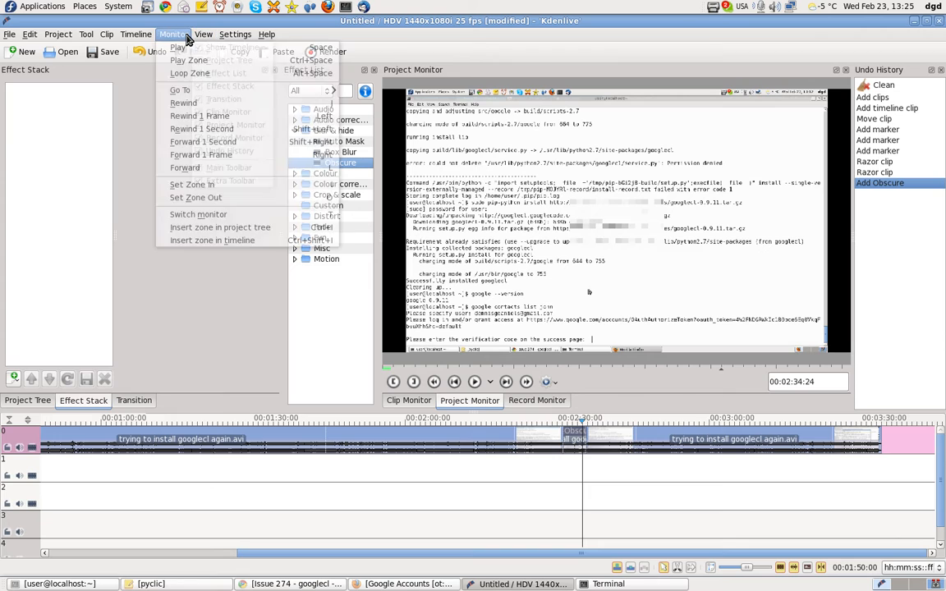
mouse_move(105, 35)
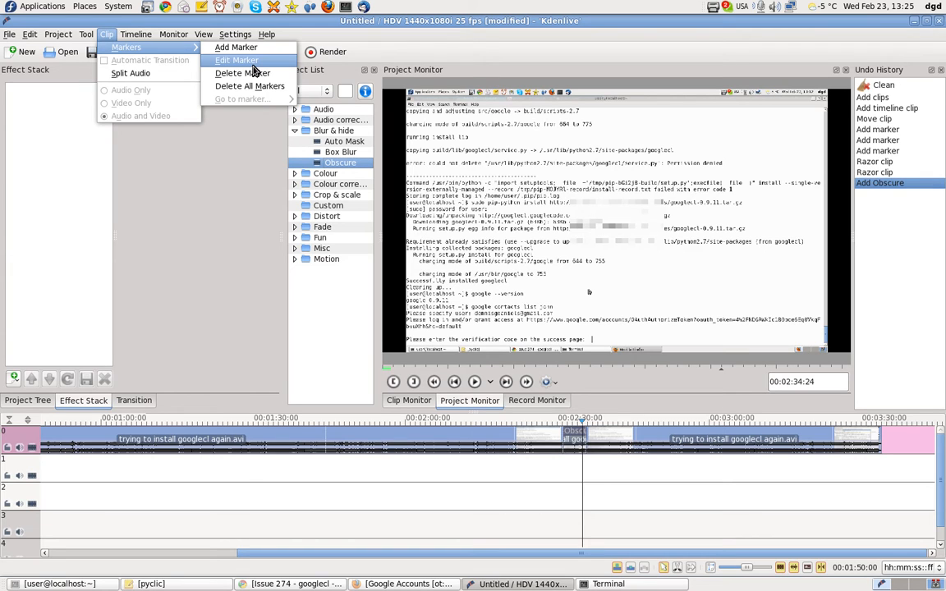
mouse_move(201, 34)
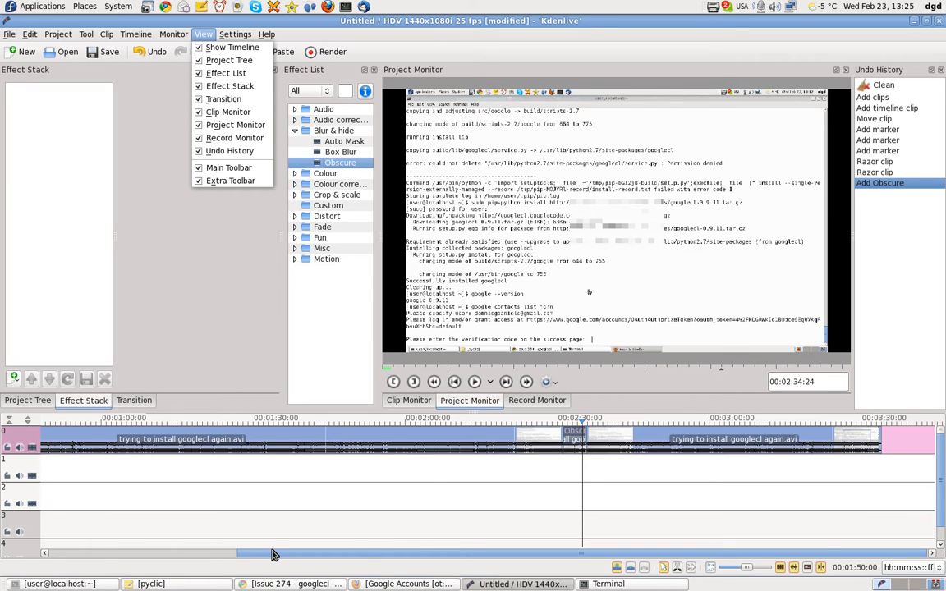
click(540, 523)
Zoom the timeline in around the obscured clip near 00:02:34 and widen the Effect Stack area
scroll(541, 522, up, 6)
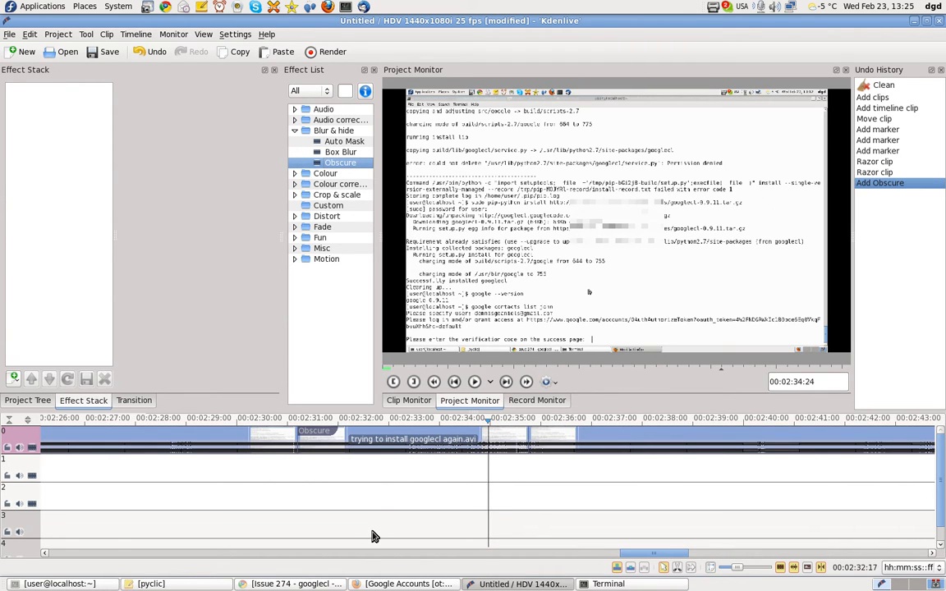
scroll(373, 536, up, 2)
scroll(373, 536, down, 1)
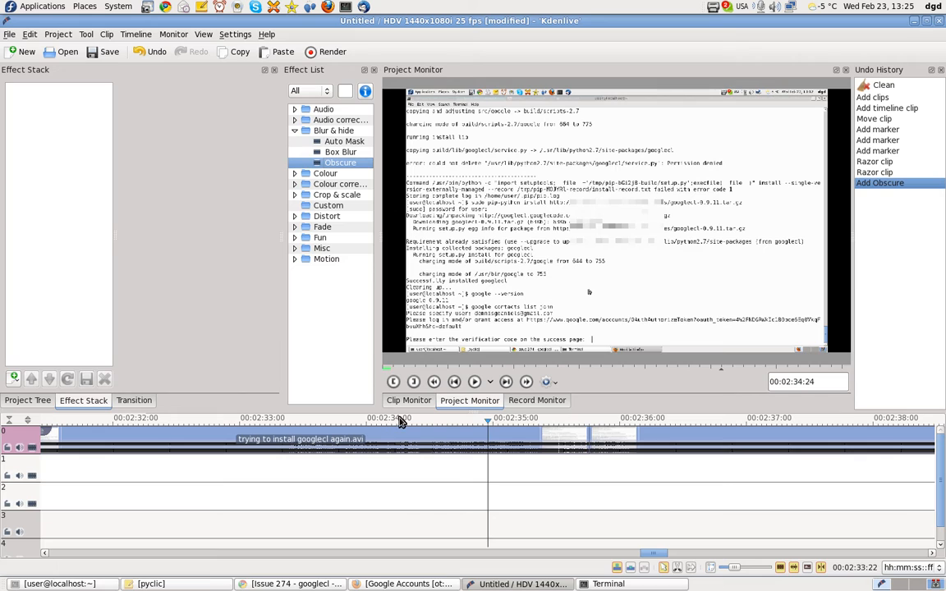
scroll(415, 515, down, 1)
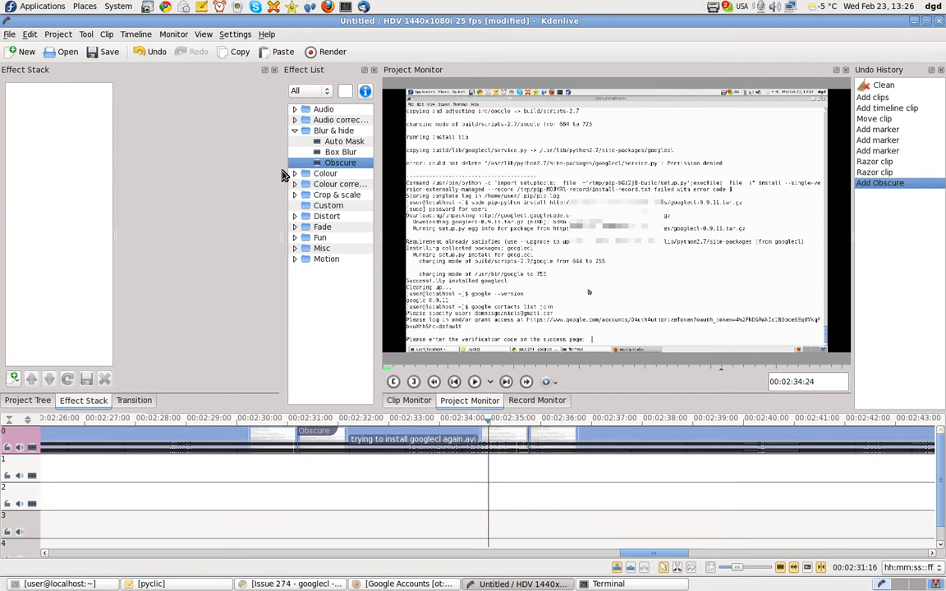
drag(283, 175, 335, 182)
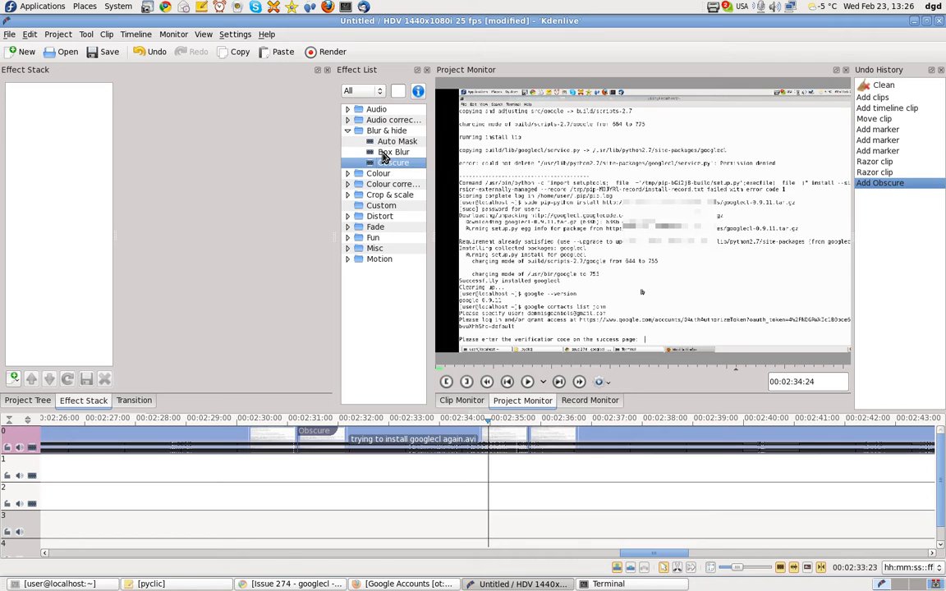
Try the Box Blur effect on the obscured clip and undo it
drag(386, 156, 365, 431)
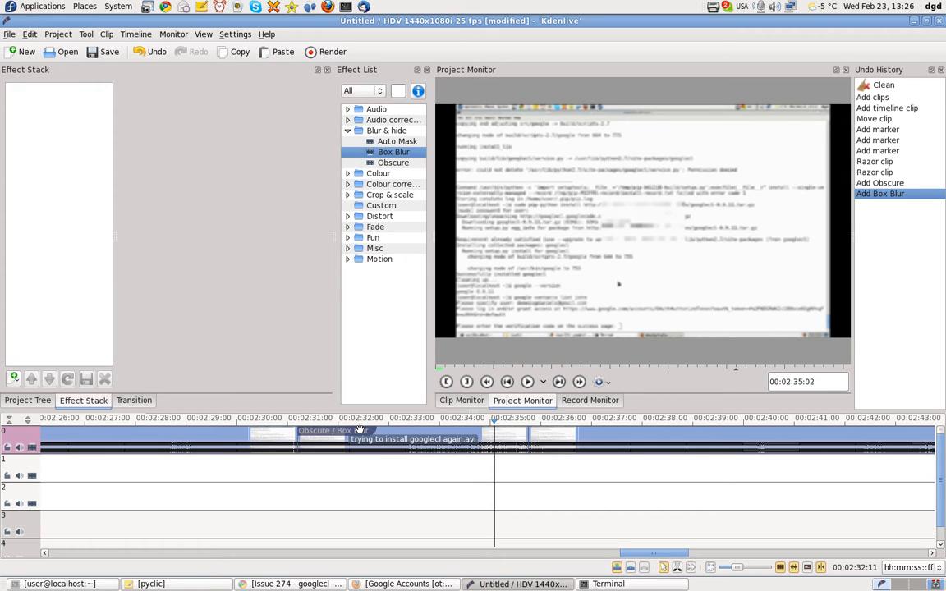
key(ctrl+z)
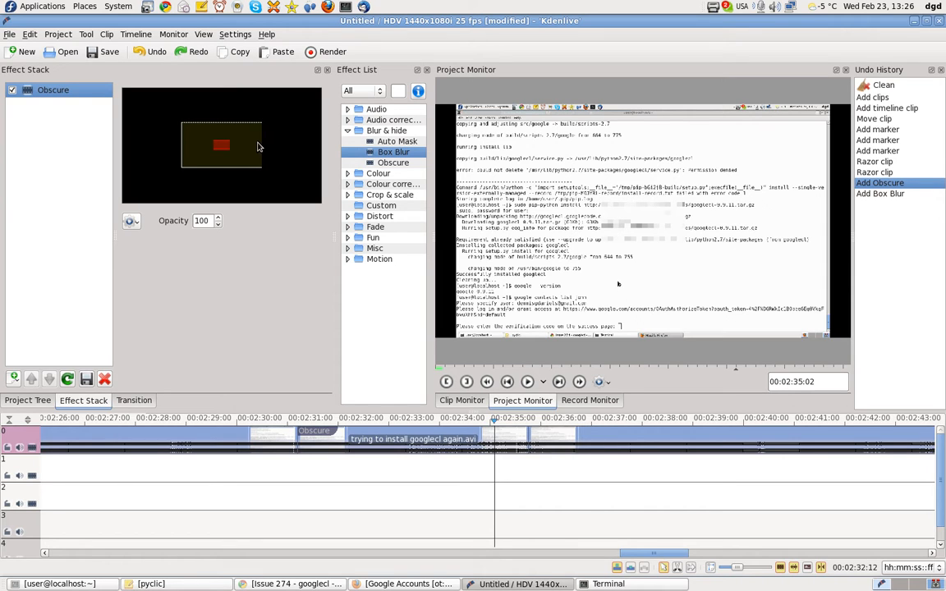
Move the Obscure region to the frame's lower edge, stretch it across the full width, and set its opacity to 10
drag(223, 146, 190, 165)
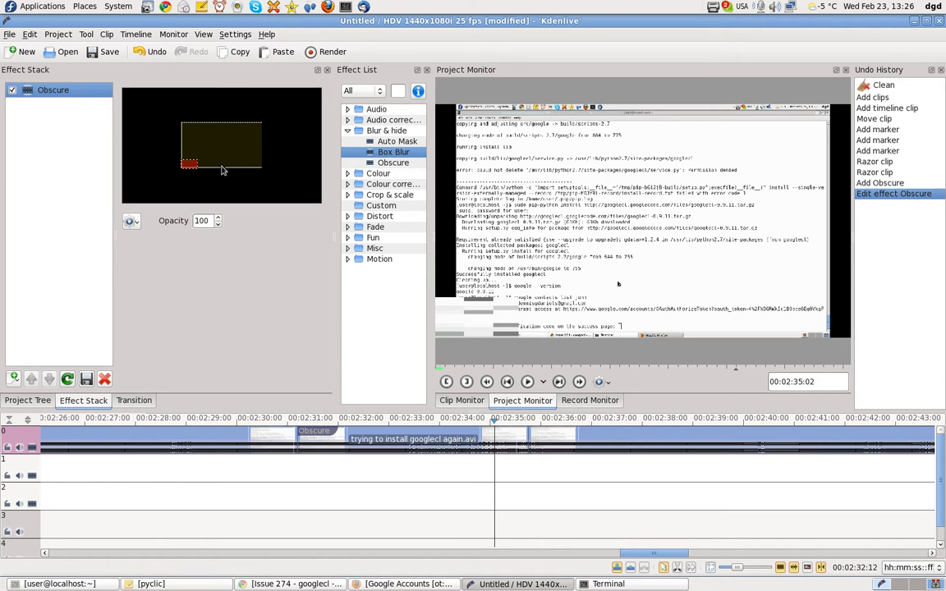
drag(198, 164, 261, 164)
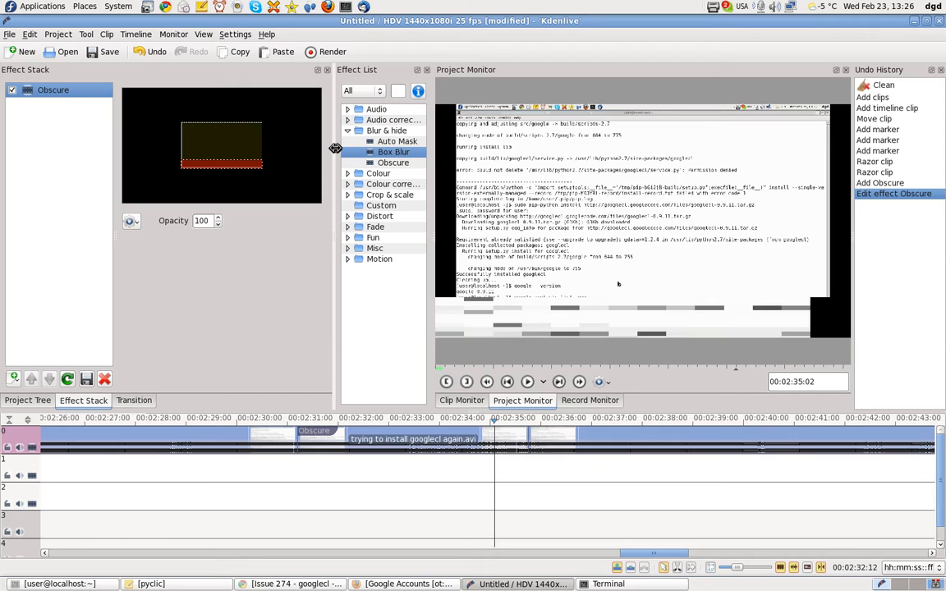
scroll(218, 229, down, 5)
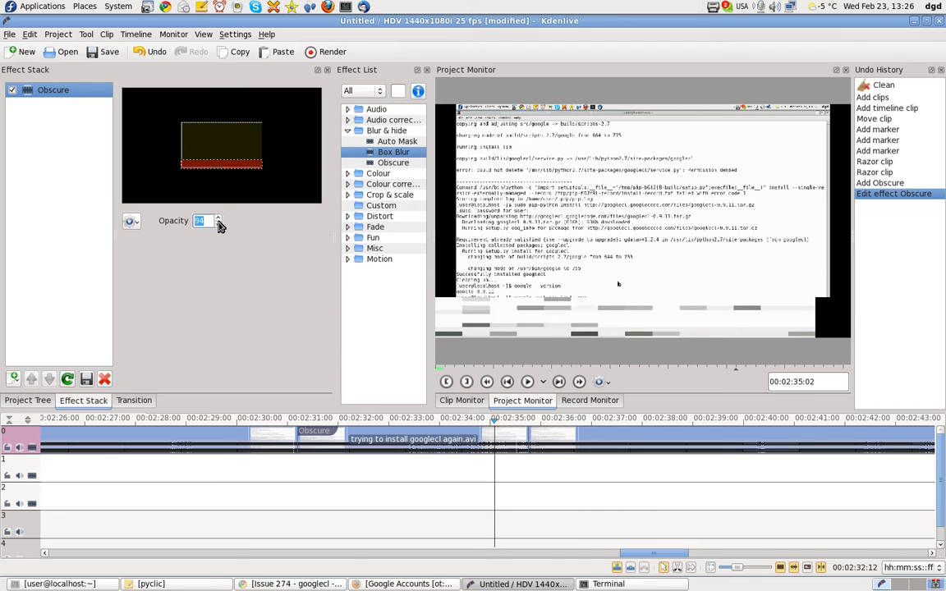
scroll(219, 226, down, 5)
scroll(219, 226, down, 15)
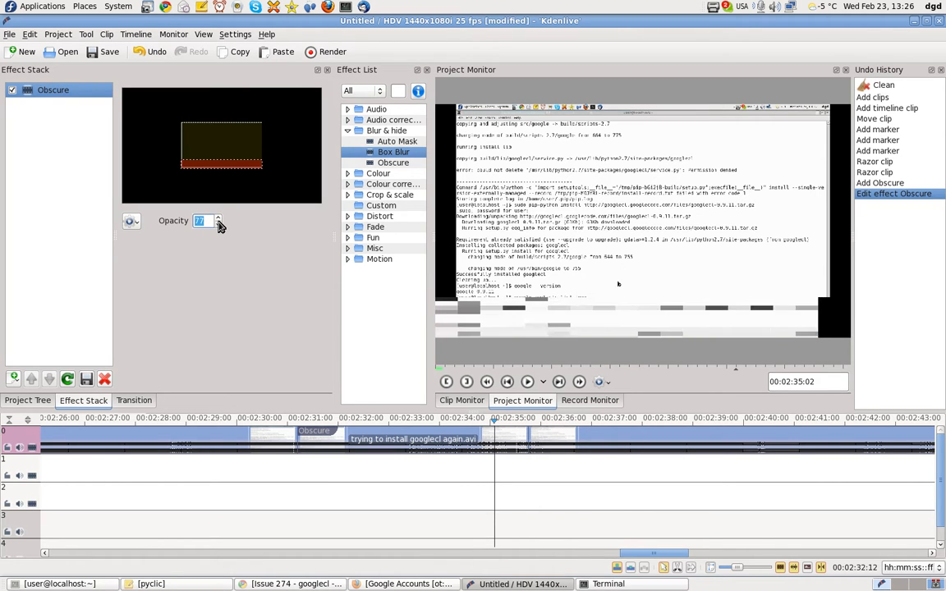
scroll(218, 225, down, 8)
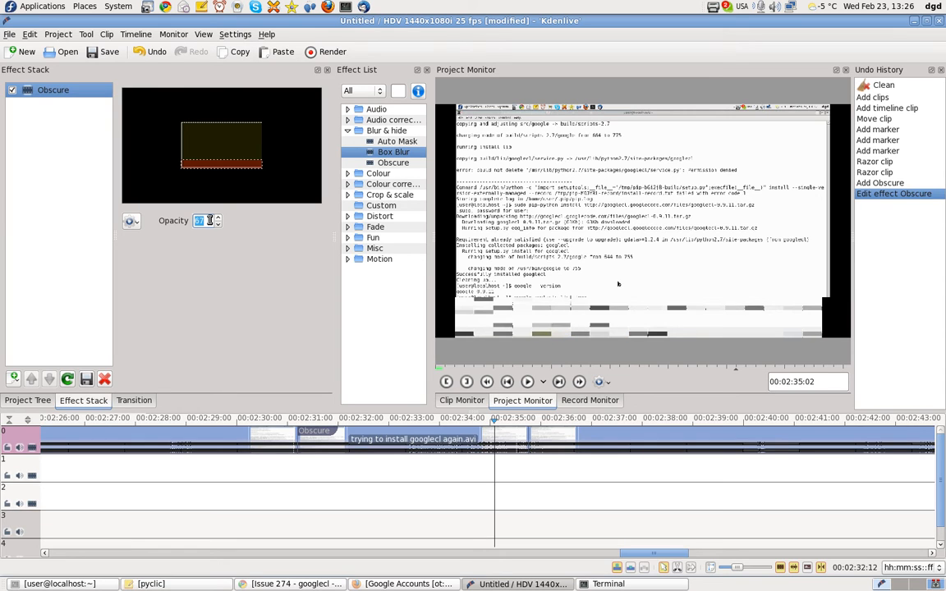
text(14)
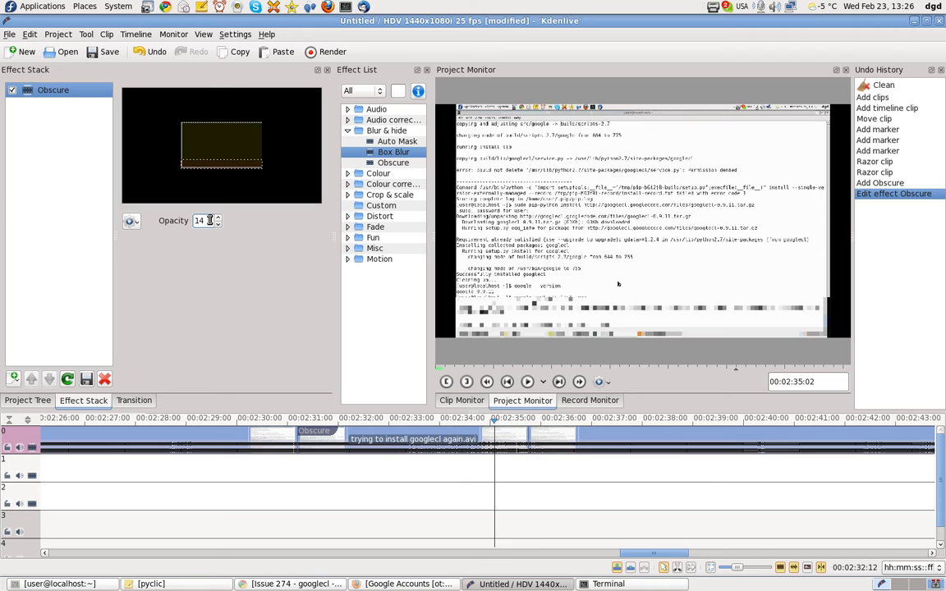
key(BackSpace)
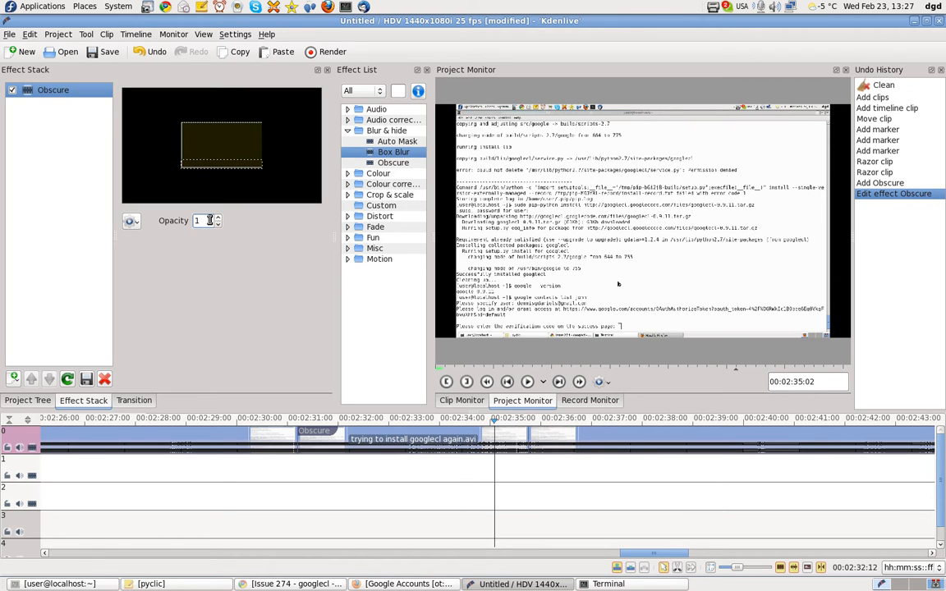
text(0)
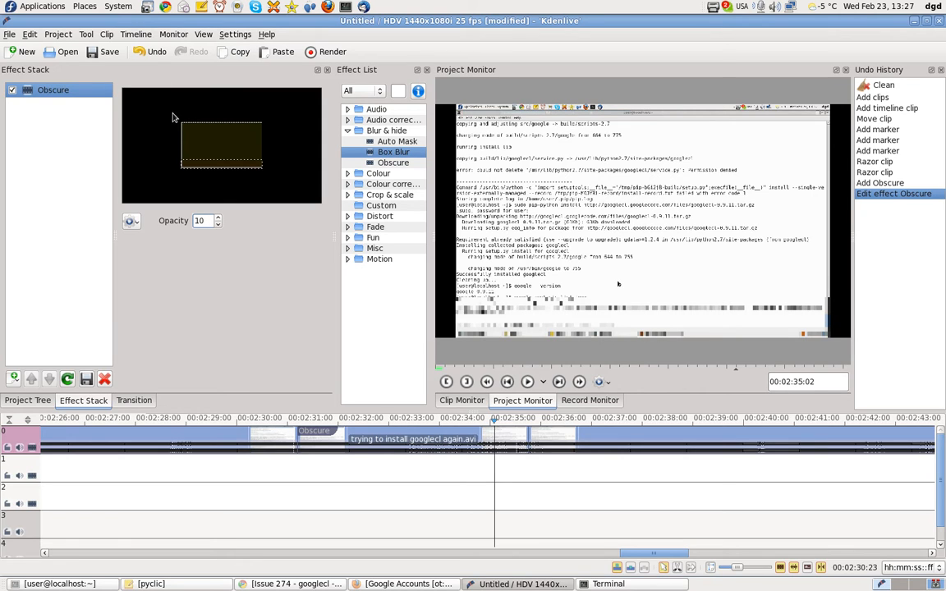
click(105, 36)
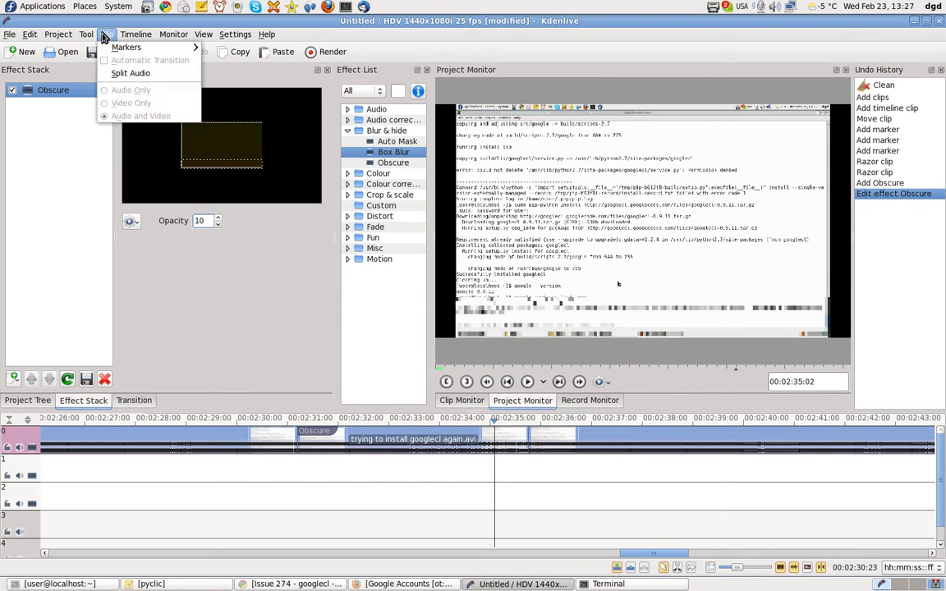
mouse_move(86, 35)
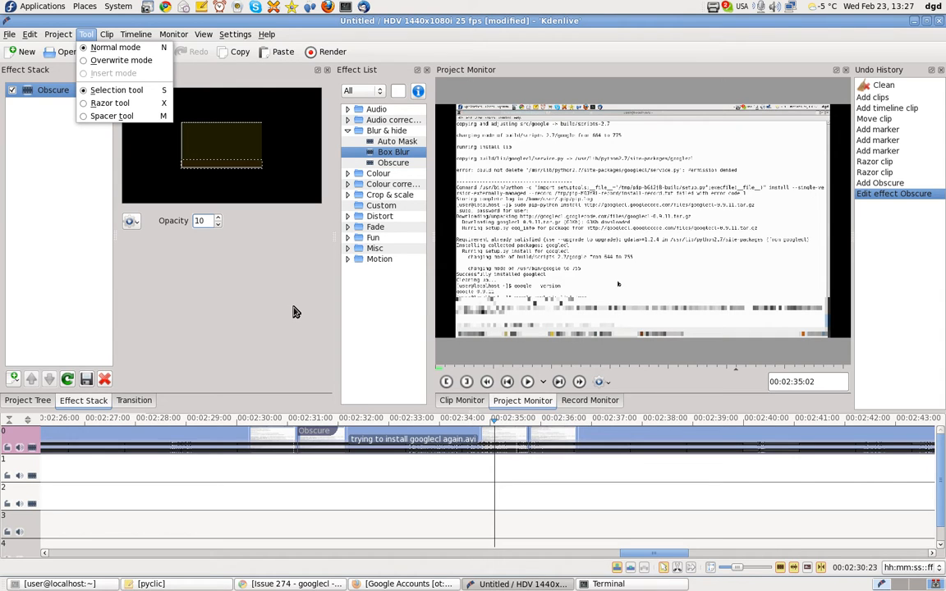
click(512, 468)
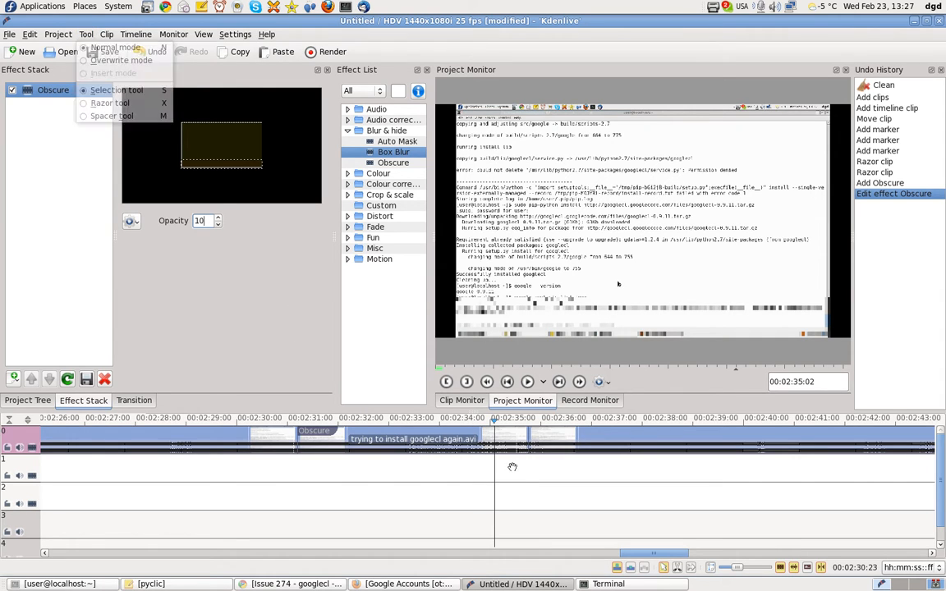
Play and scrub the footage between about 00:02:35 and 00:02:38 to examine where the terminal text is still exposed
click(514, 470)
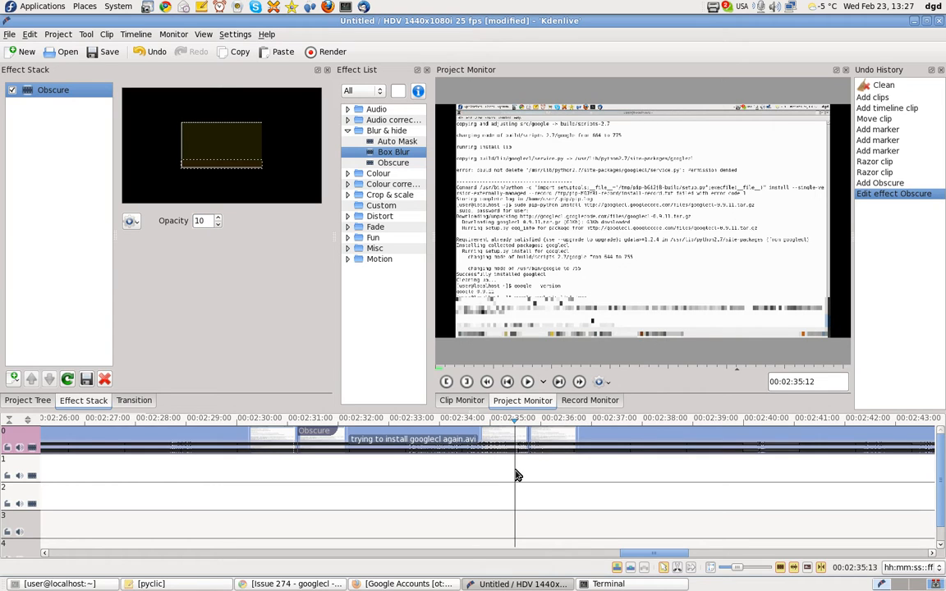
key(space)
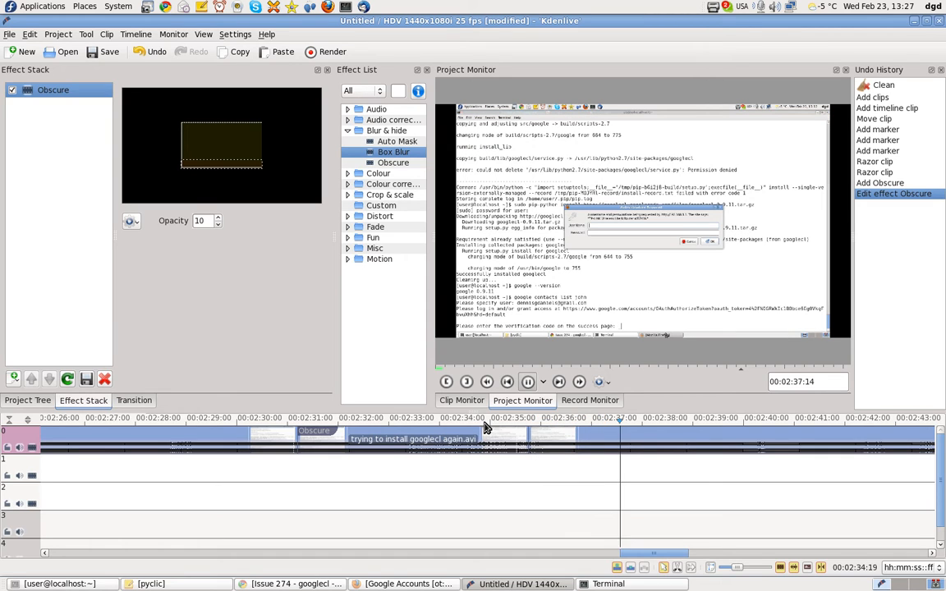
key(space)
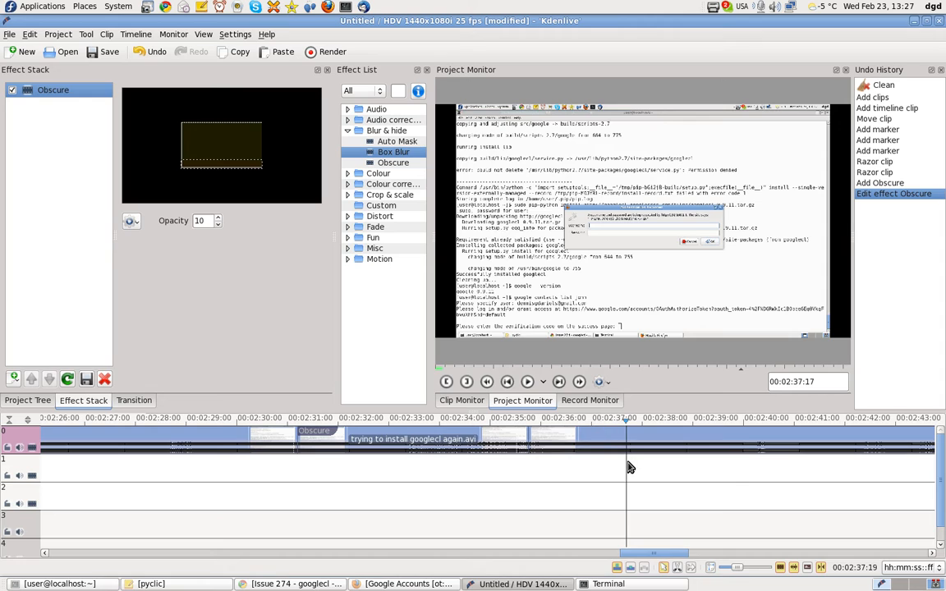
drag(628, 468, 600, 477)
key(space)
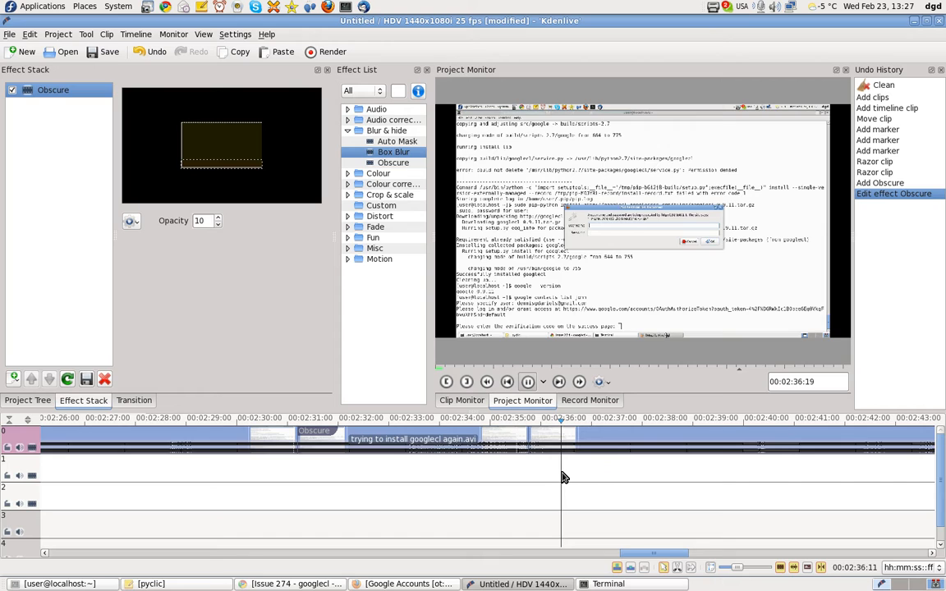
key(space)
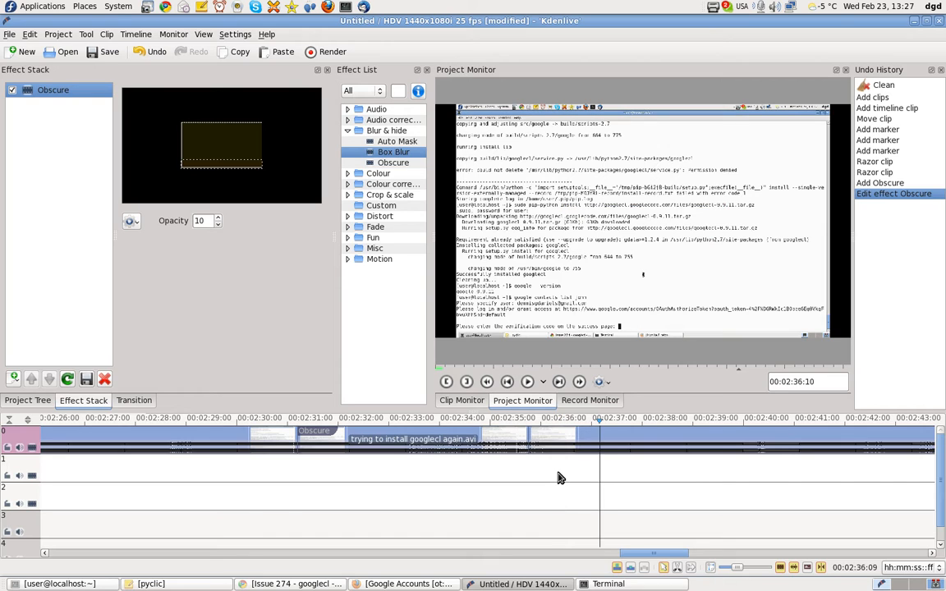
key(Left)
key(Left)
drag(558, 478, 531, 474)
key(space)
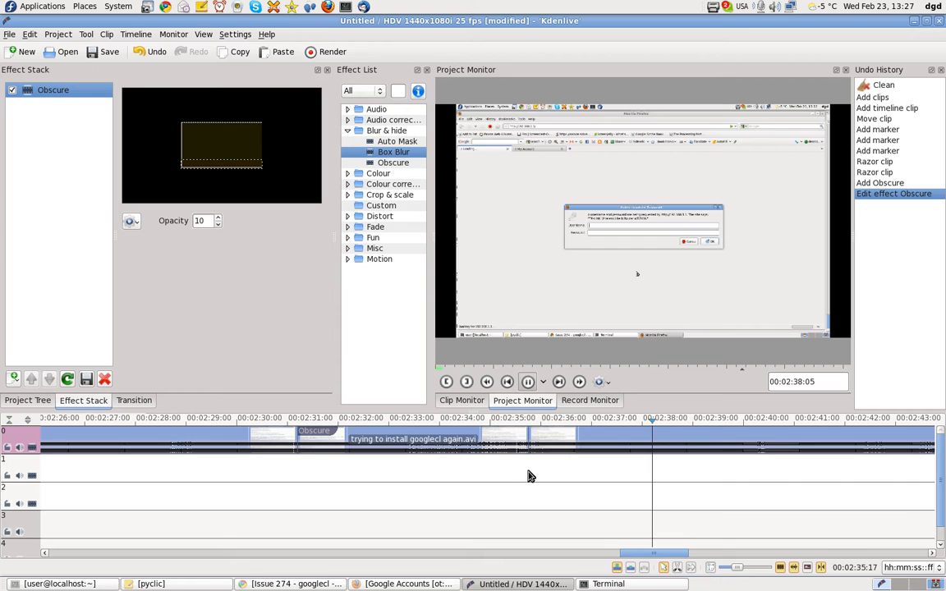
click(536, 476)
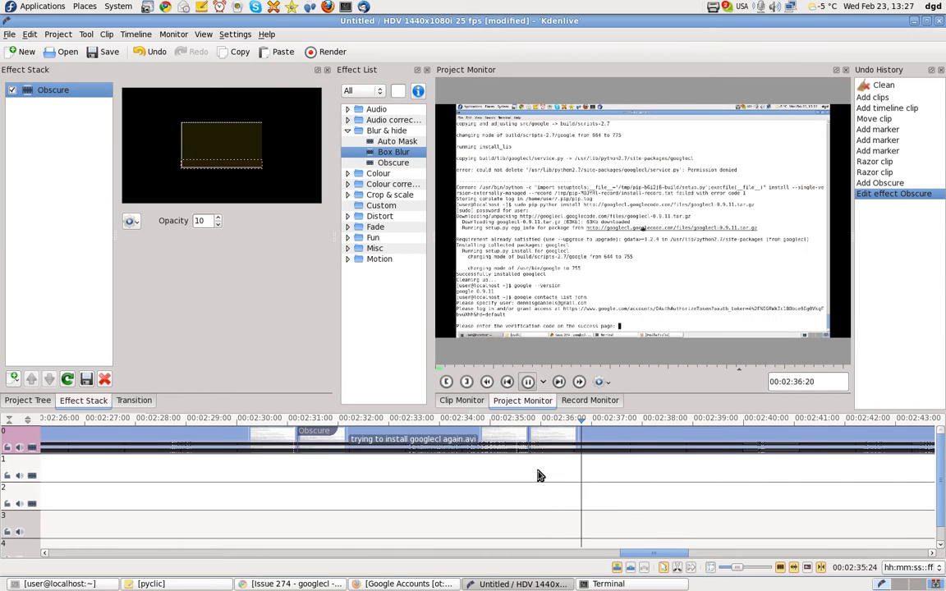
click(551, 440)
key(space)
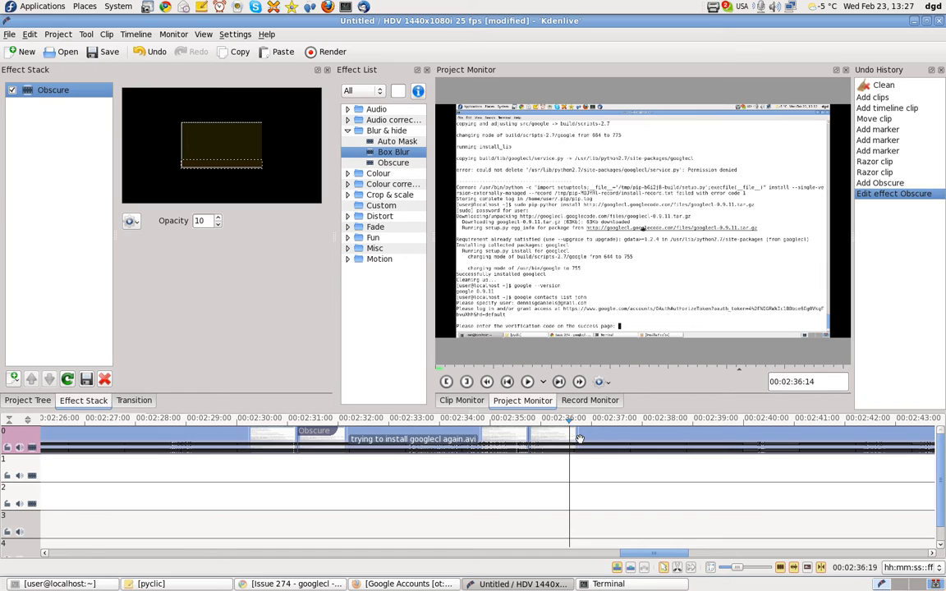
Cut the clip that follows the obscured one at 00:02:36:10 with the Razor tool
click(579, 439)
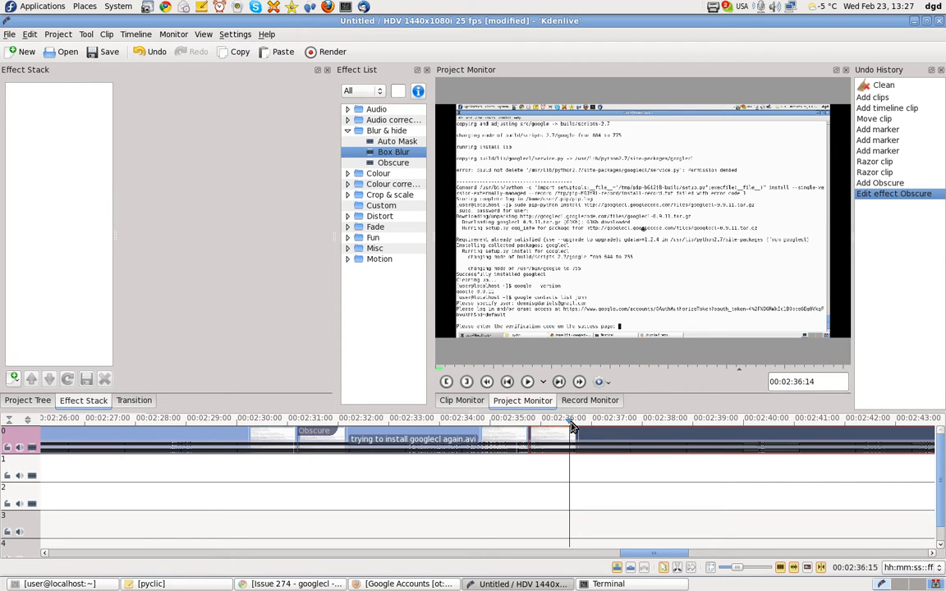
click(566, 422)
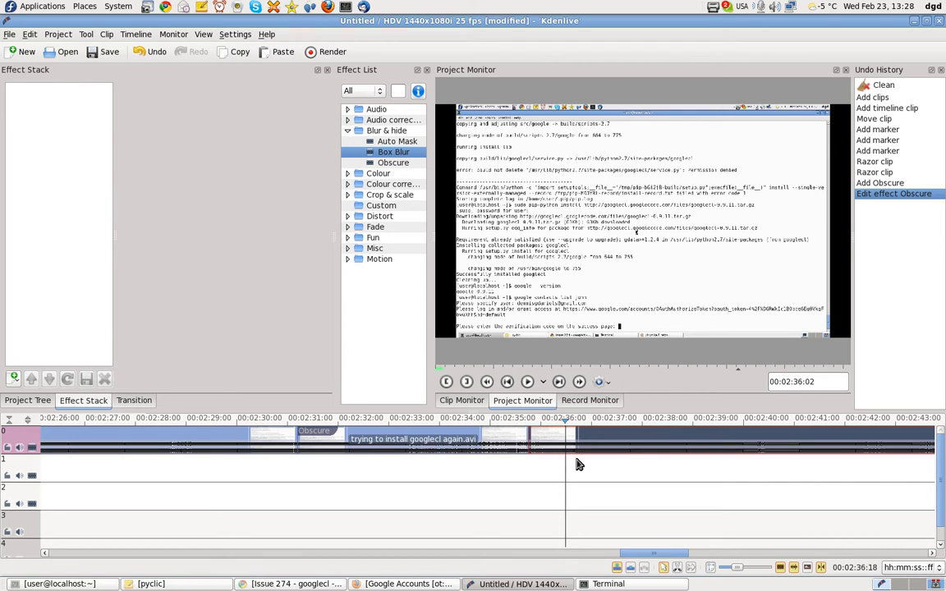
scroll(575, 461, up, 3)
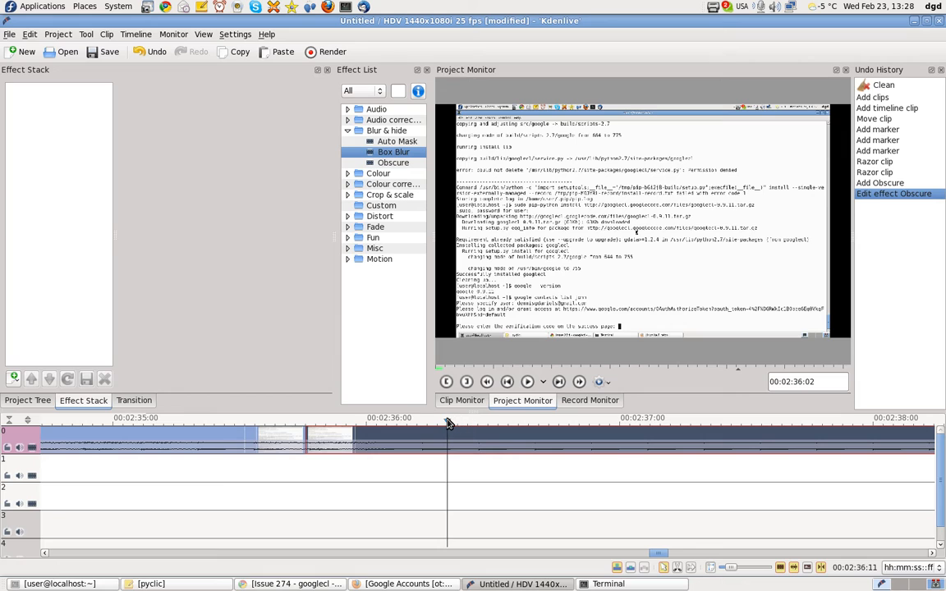
drag(417, 423, 472, 425)
key(x)
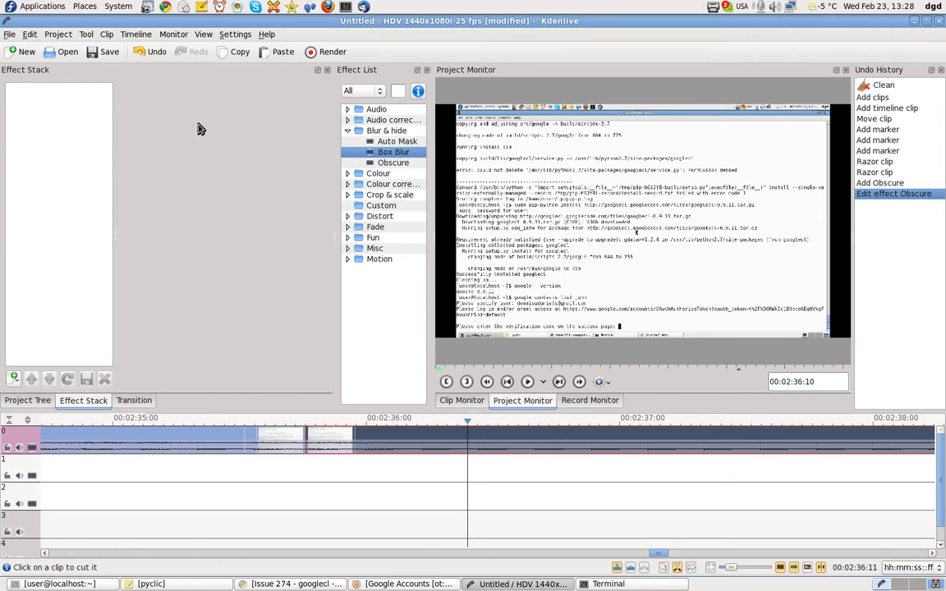
click(467, 436)
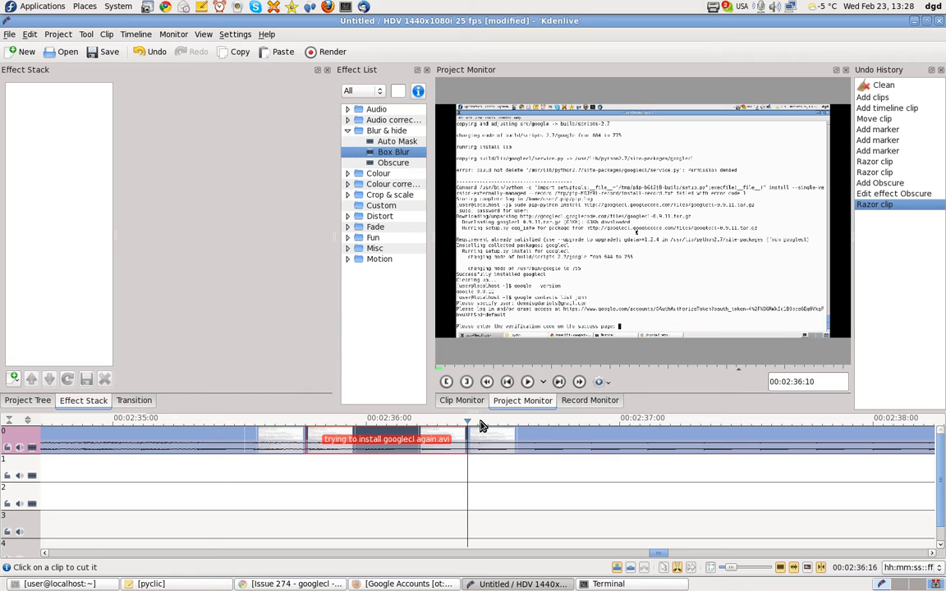
Find where the terminal footage gives way to the browser window and cut the clip there at 00:02:38:01 with the Razor tool
key(space)
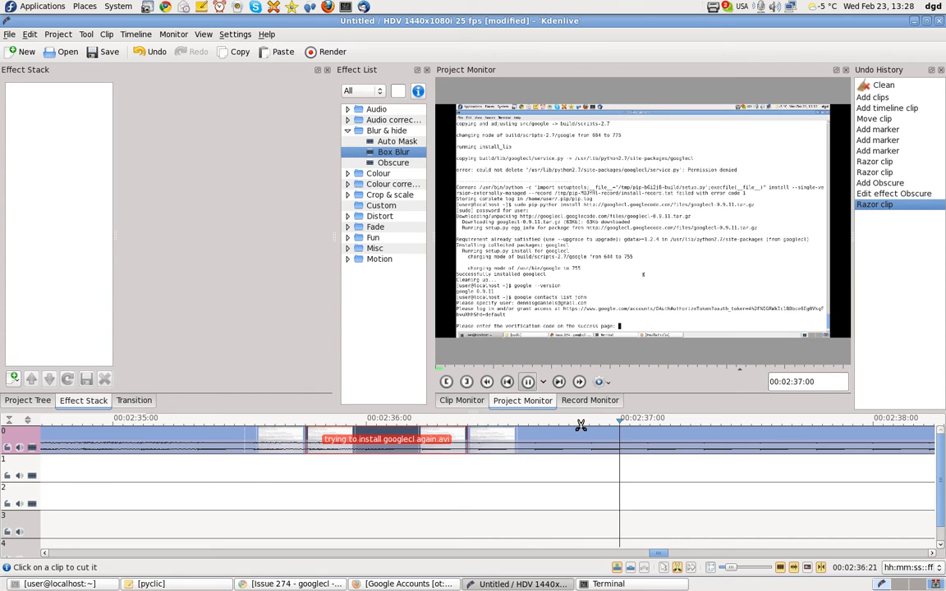
key(s)
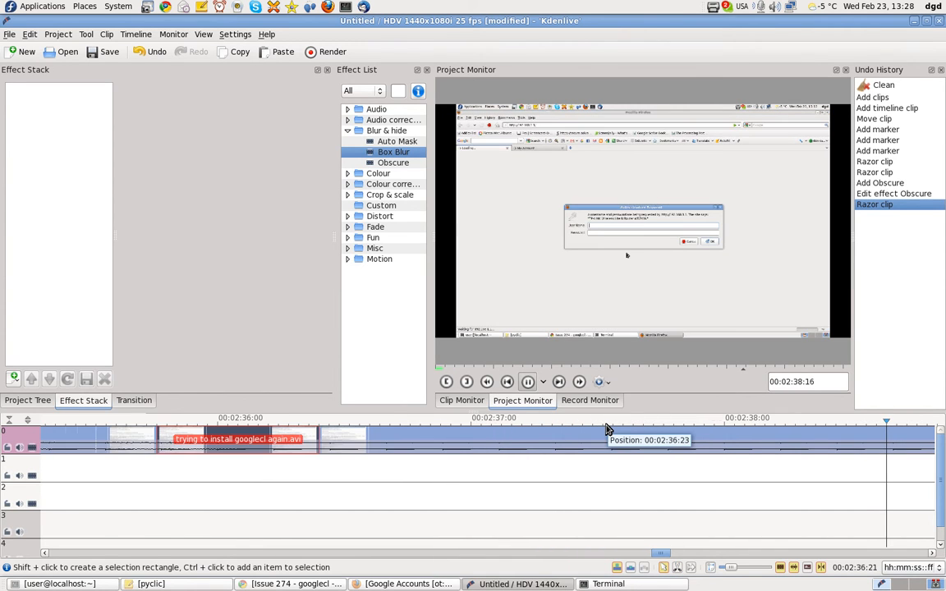
key(space)
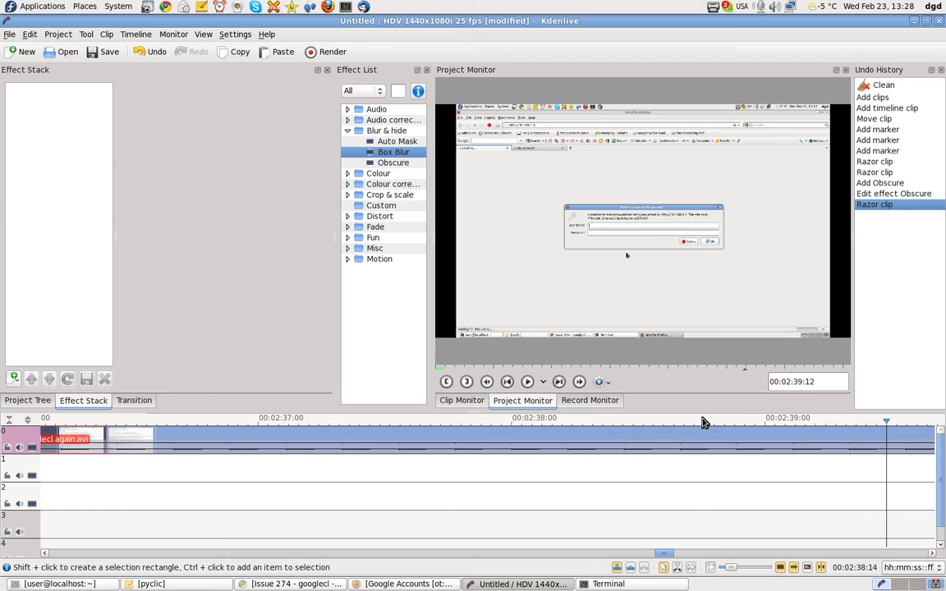
drag(714, 422, 662, 425)
click(618, 422)
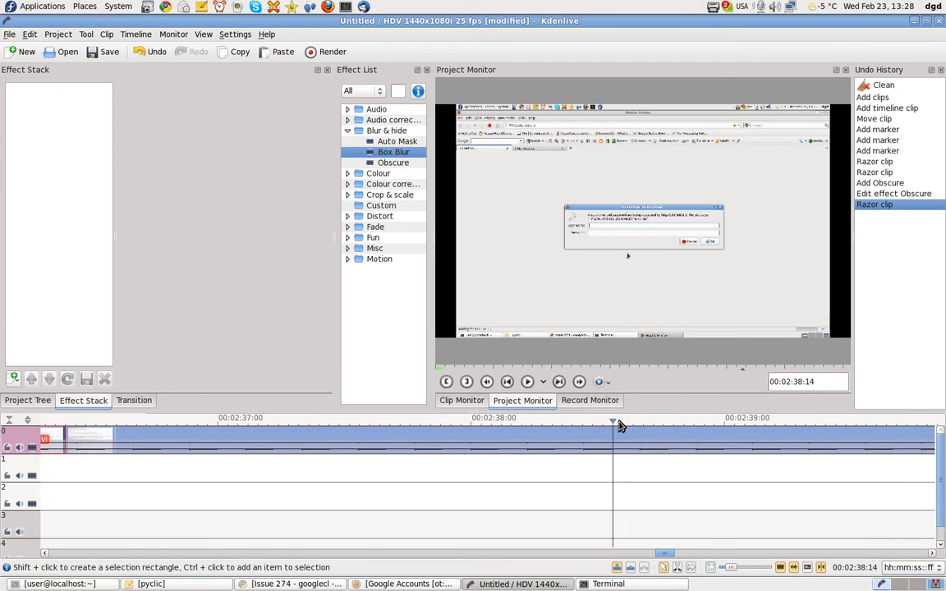
click(573, 424)
drag(502, 422, 470, 424)
click(532, 422)
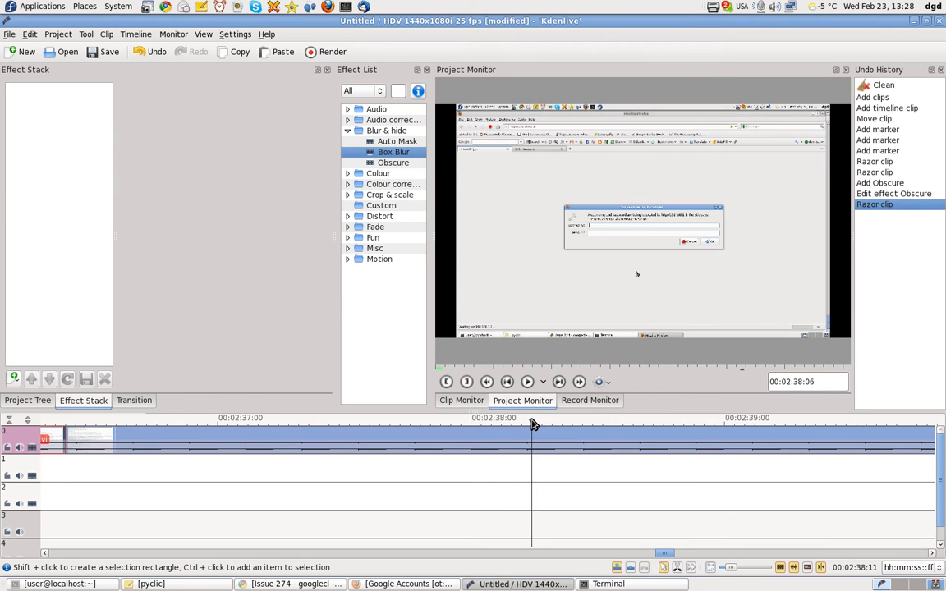
drag(532, 422, 470, 424)
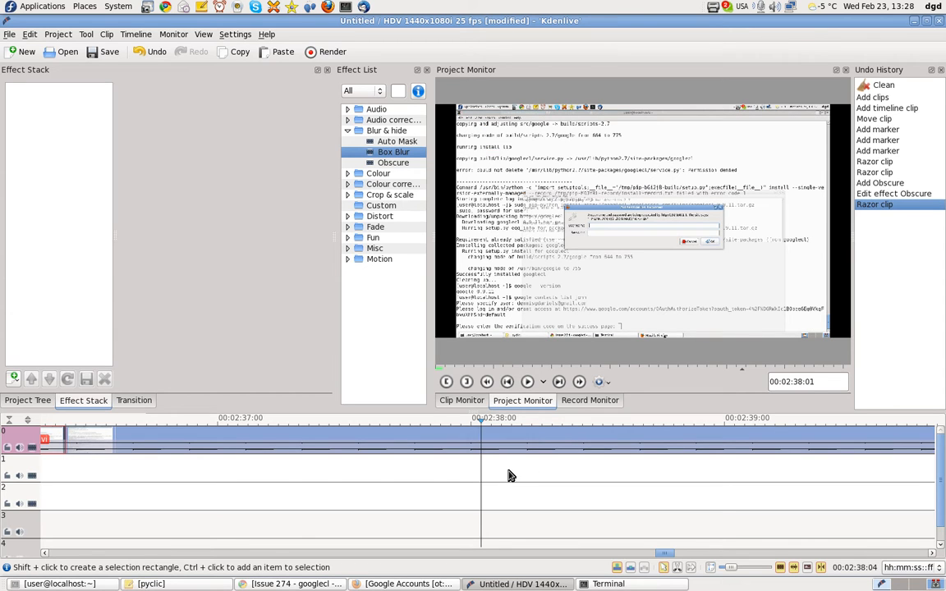
key(x)
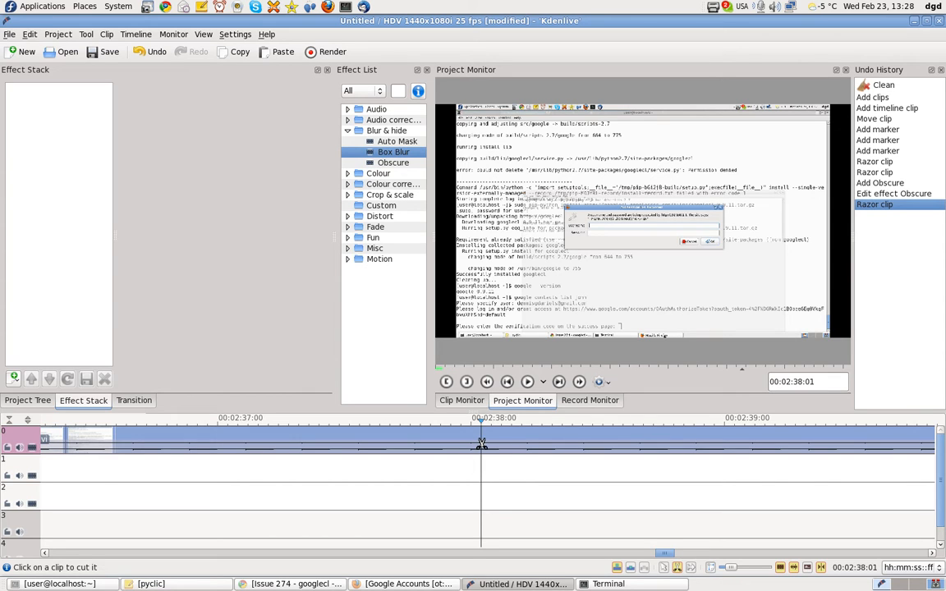
click(481, 444)
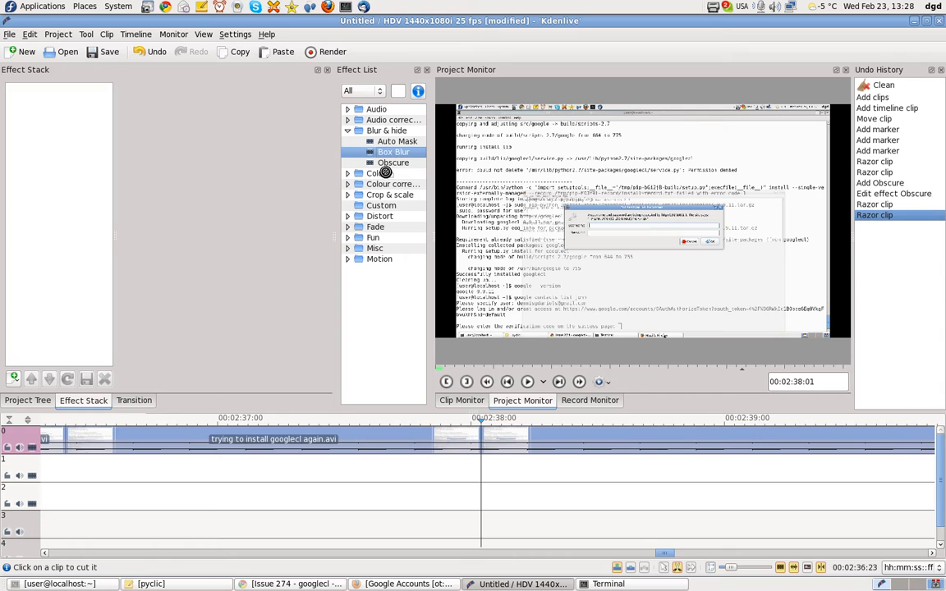
Try the Box Blur effect on the clip between the last two cuts, with a blur factor keyframe of 41 at 00:02:36:14
drag(382, 154, 344, 441)
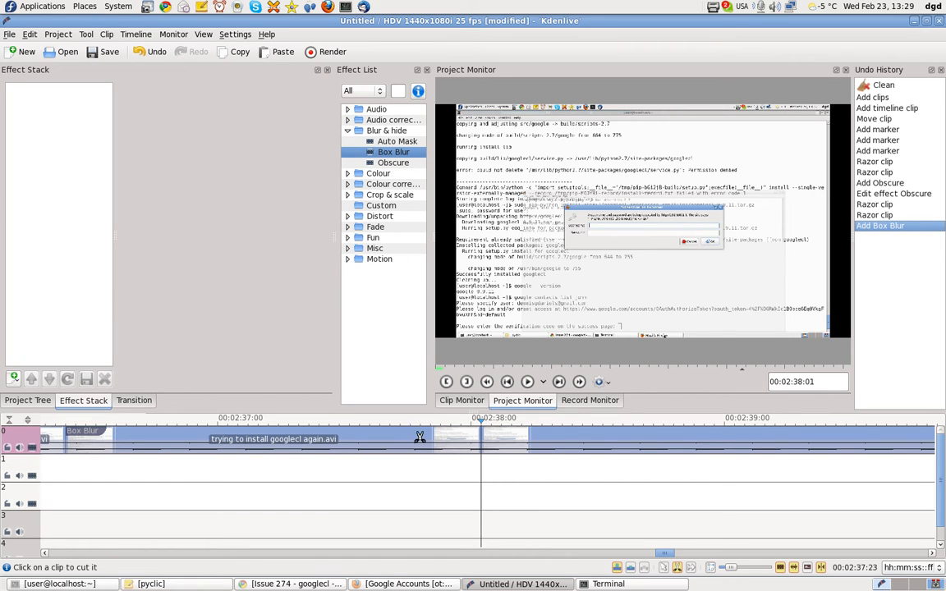
click(92, 432)
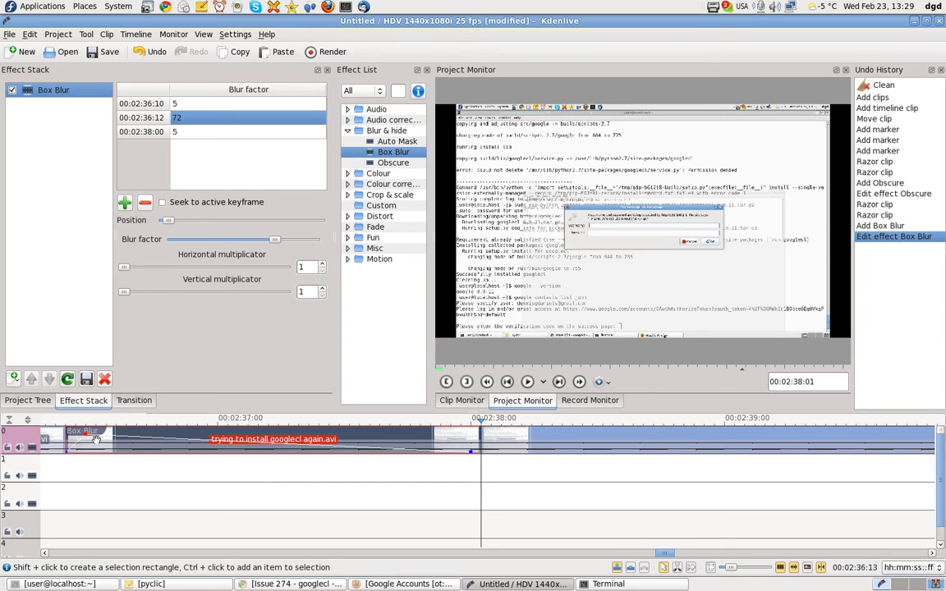
drag(91, 436, 91, 446)
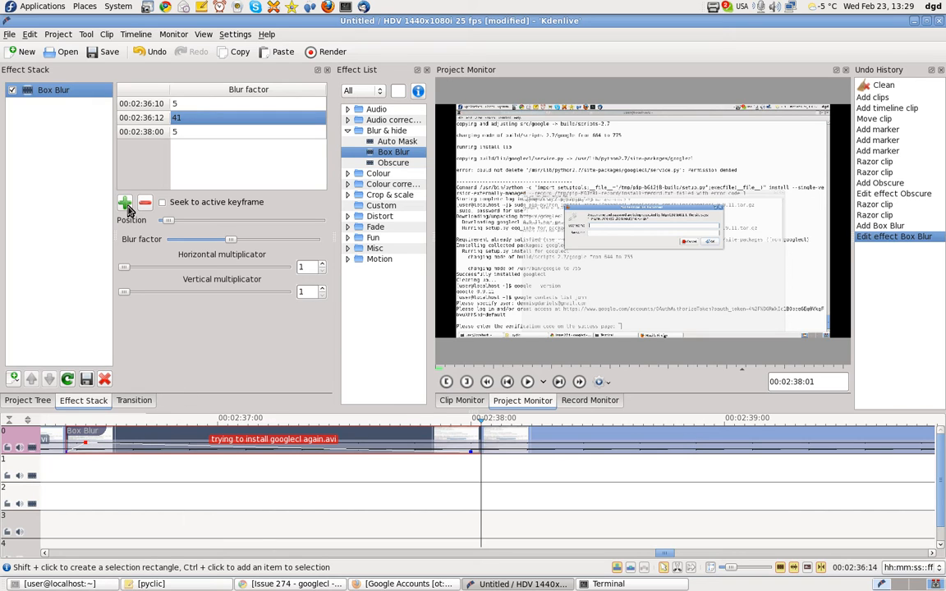
drag(170, 224, 182, 235)
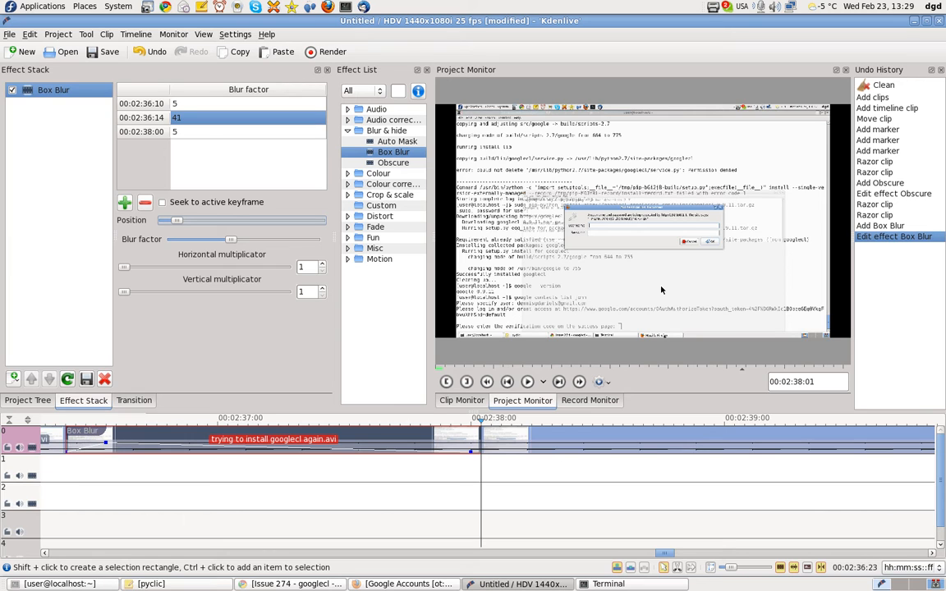
Set the Box Blur's horizontal multiplicator to 14 and its vertical multiplicator to 17
key(space)
key(space)
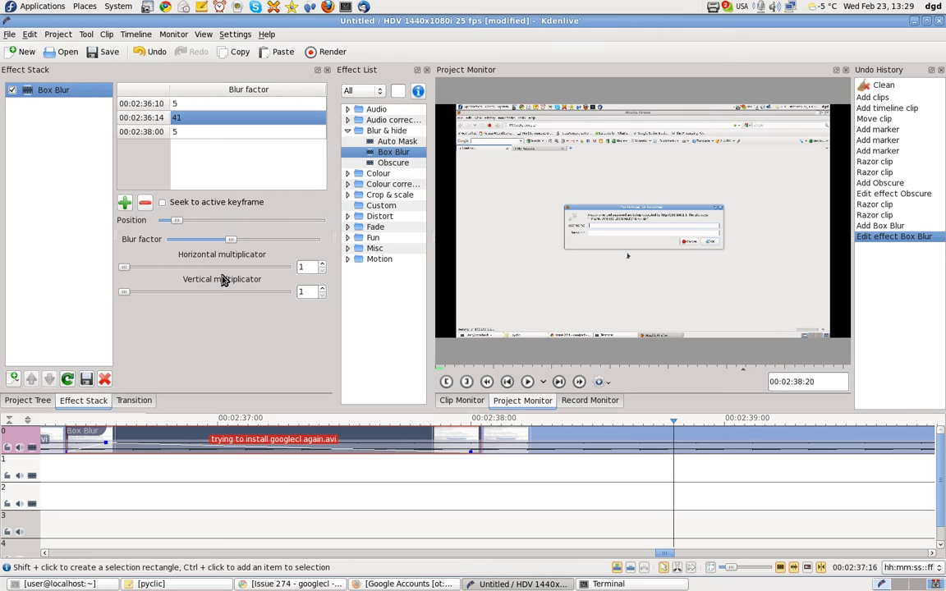
drag(123, 267, 175, 292)
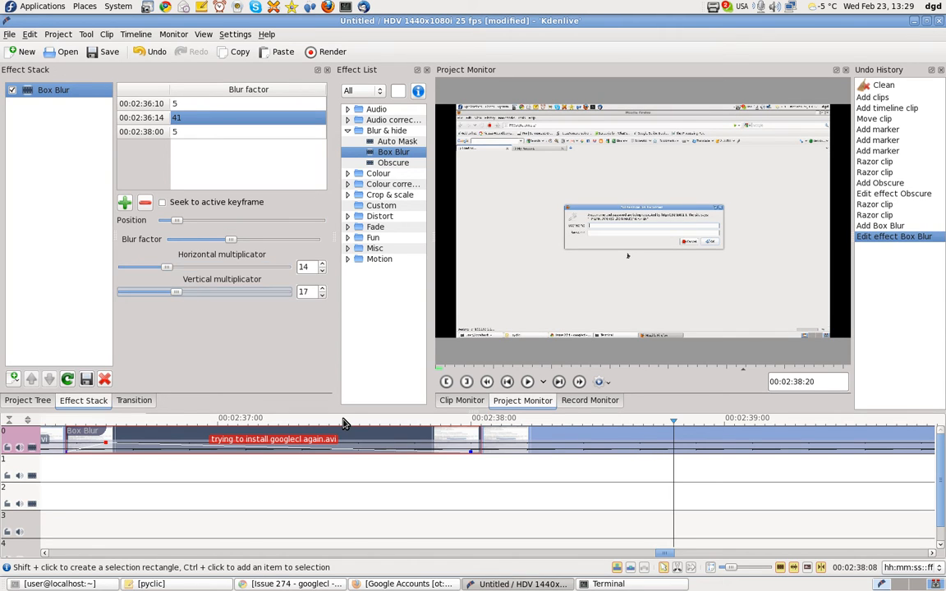
Compare frames inside the Box Blur clip with the unblurred footage that follows it
click(299, 424)
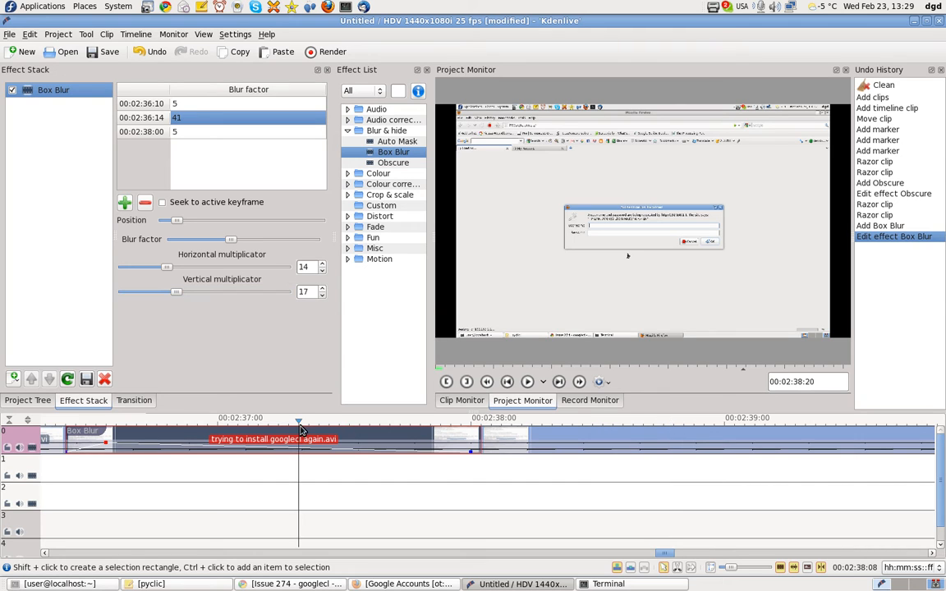
click(643, 424)
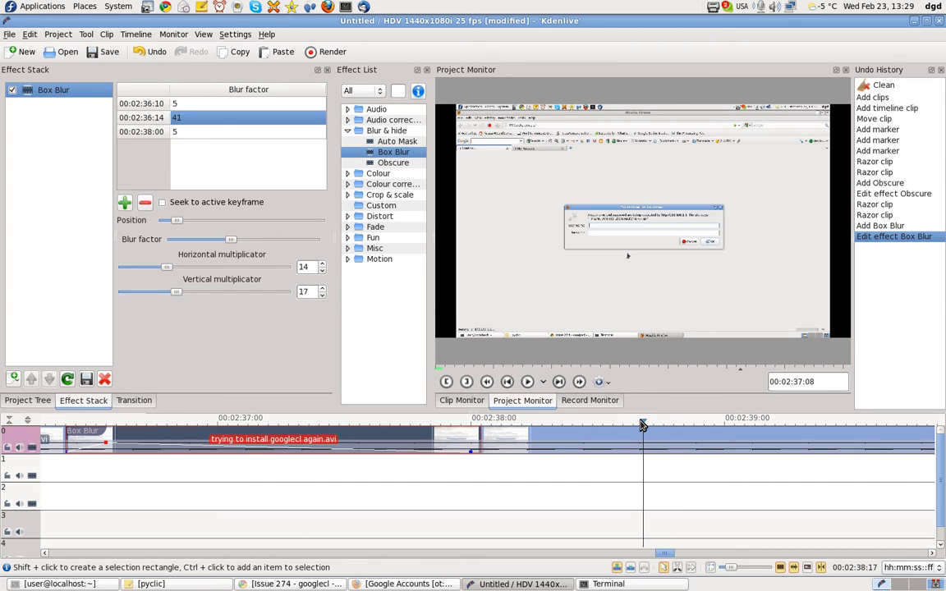
click(298, 424)
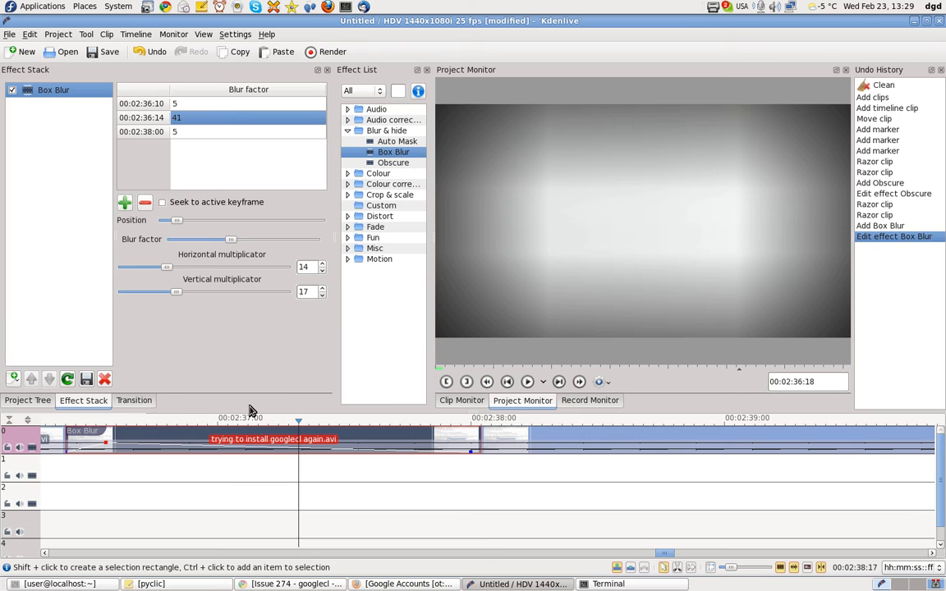
click(635, 419)
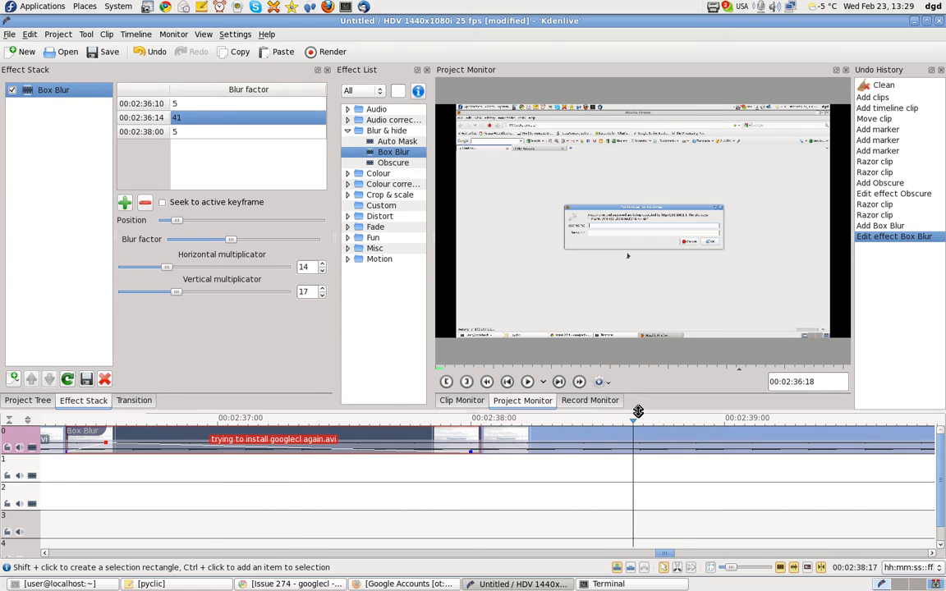
drag(633, 423, 190, 423)
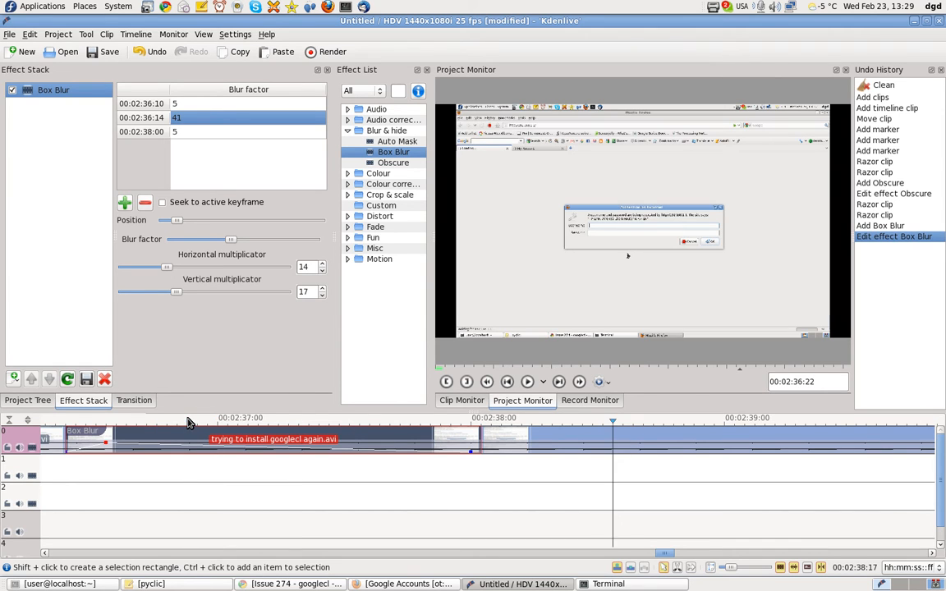
click(583, 422)
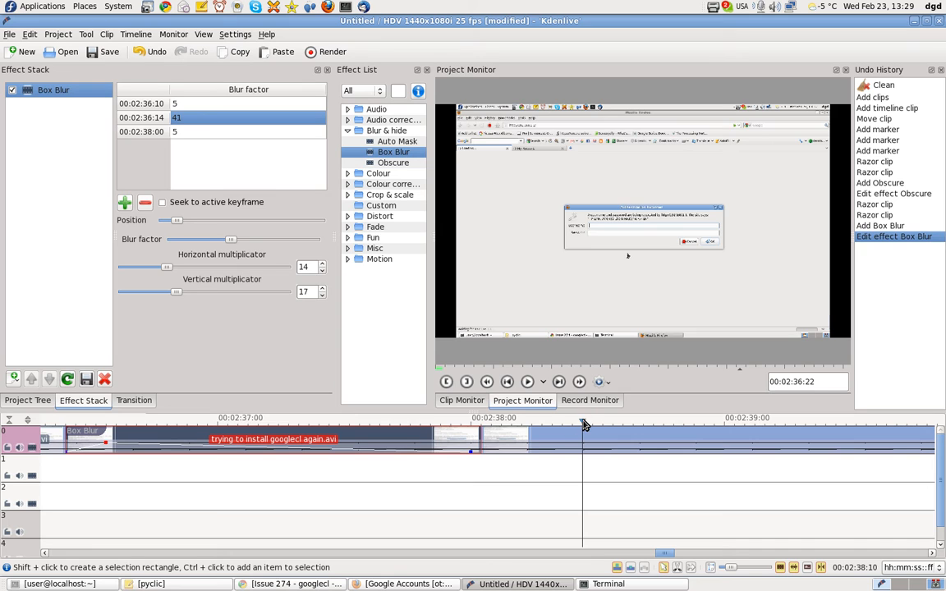
Move the middle Box Blur keyframe to 00:02:36:22 with a blur factor of 20, and the last keyframe to 00:02:37:09
scroll(426, 498, up, 3)
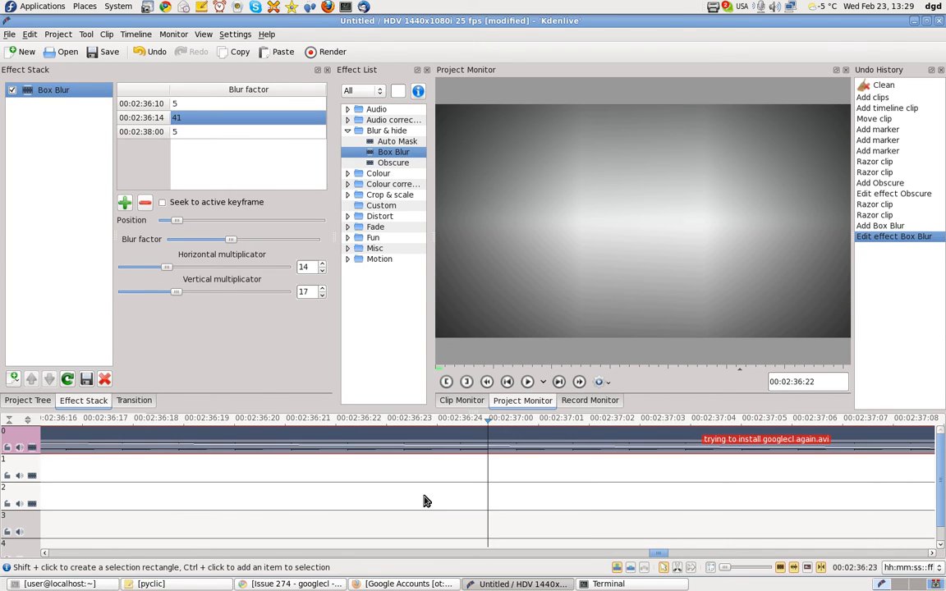
scroll(426, 500, down, 3)
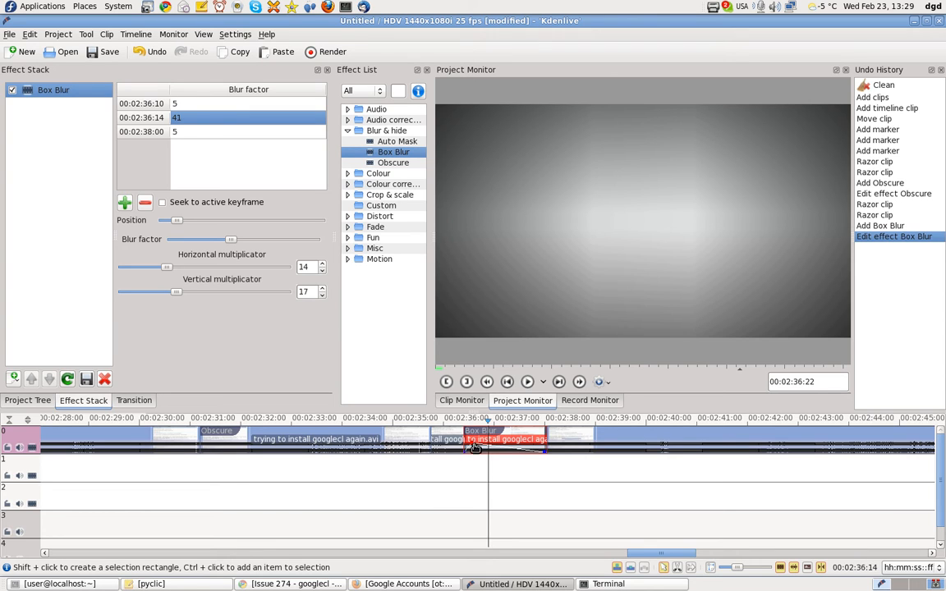
drag(472, 444, 513, 449)
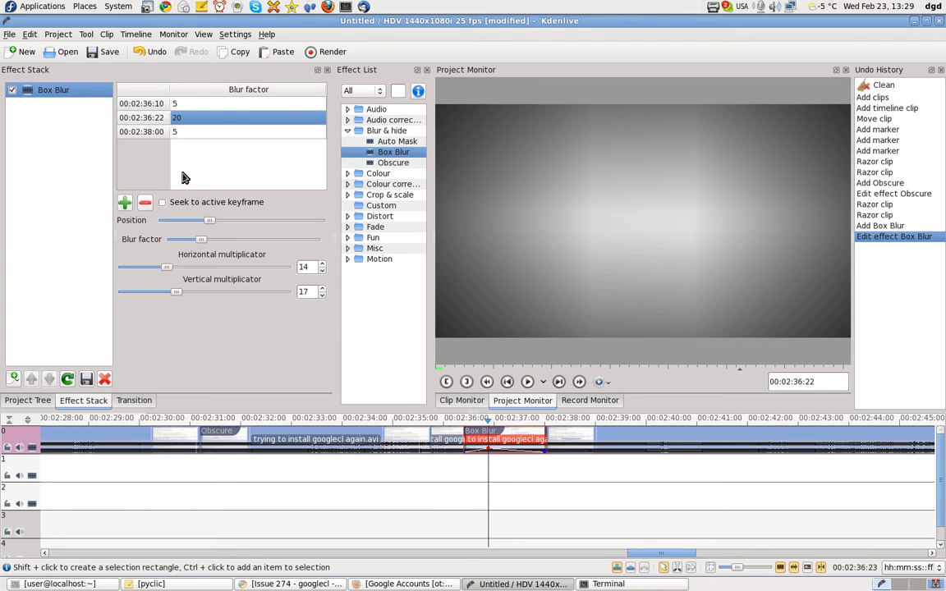
click(184, 104)
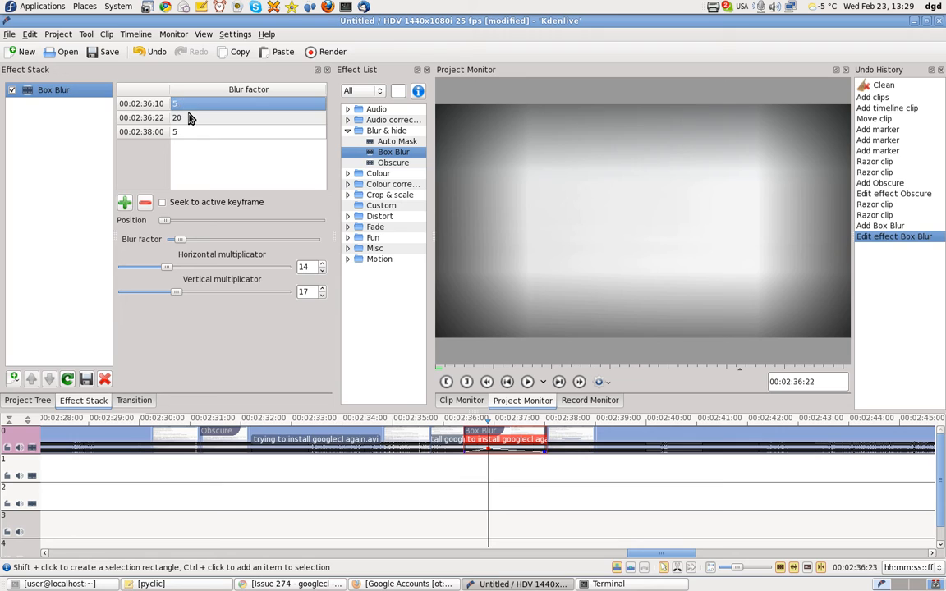
click(186, 118)
click(193, 133)
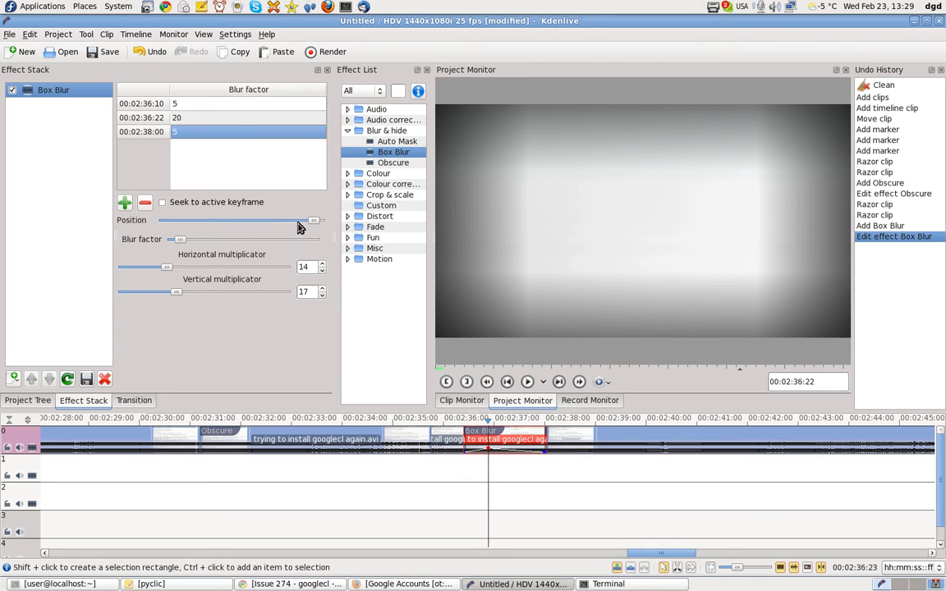
drag(313, 220, 225, 220)
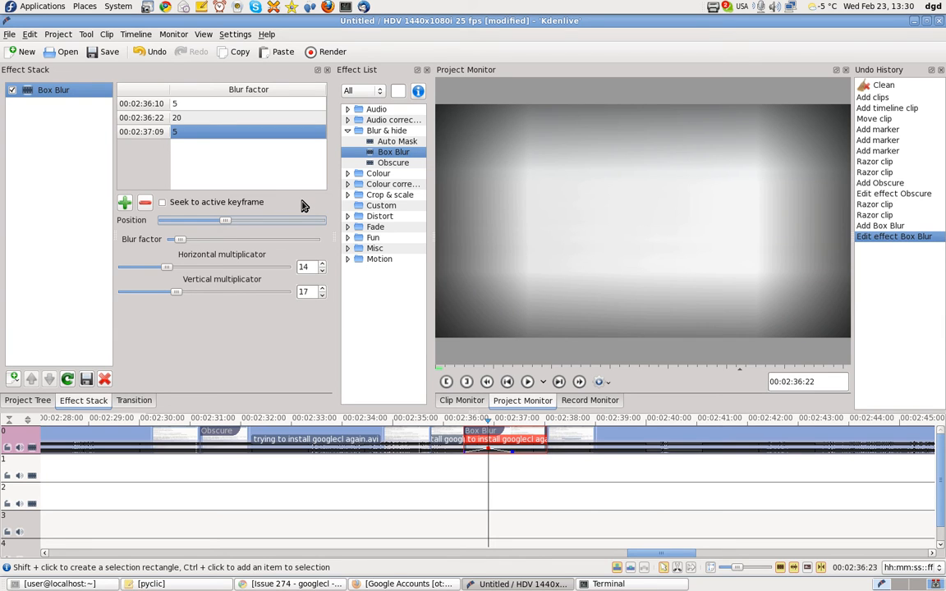
Check the effects on the neighbouring clips and undo the Box Blur together with its edits
click(446, 441)
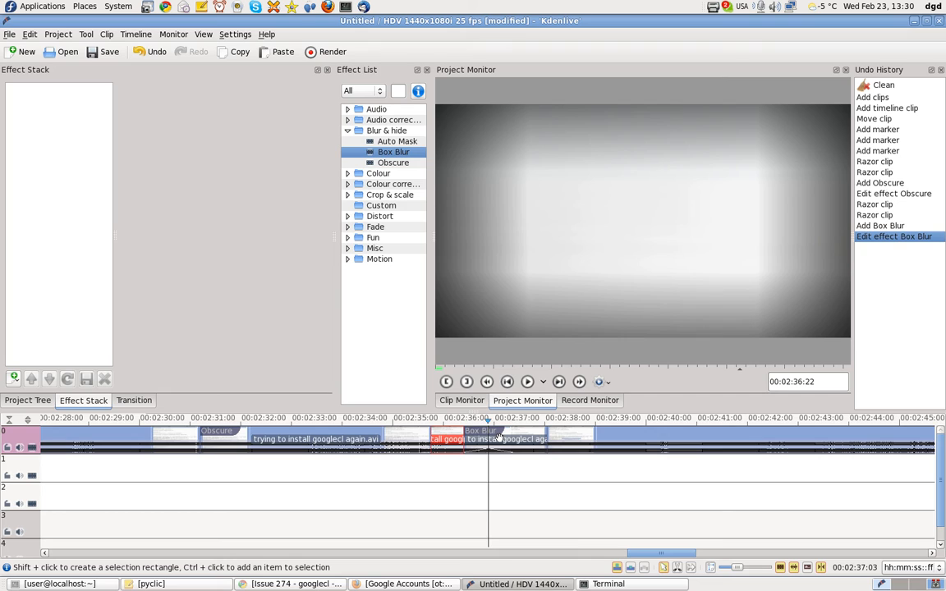
click(227, 439)
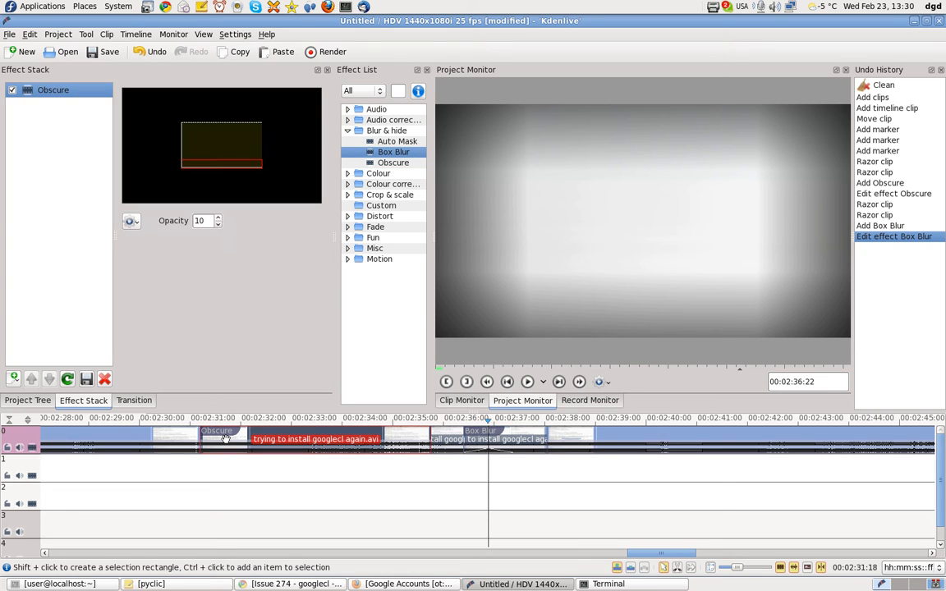
click(479, 436)
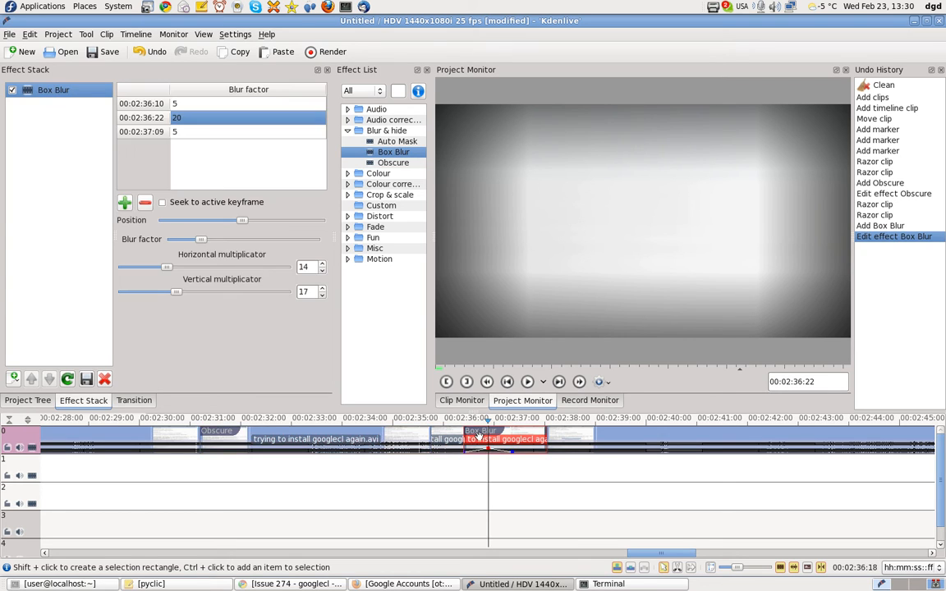
click(885, 226)
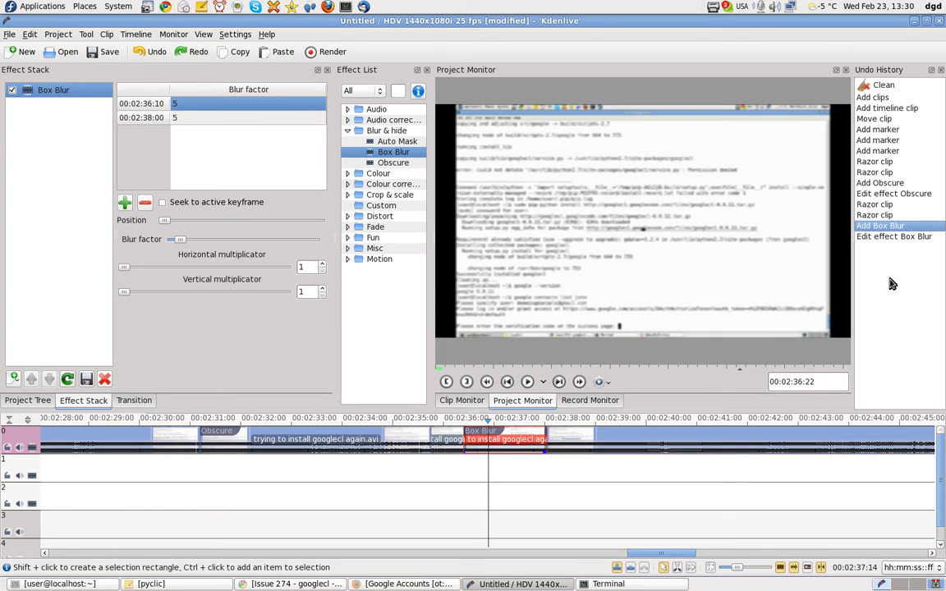
key(ctrl+z)
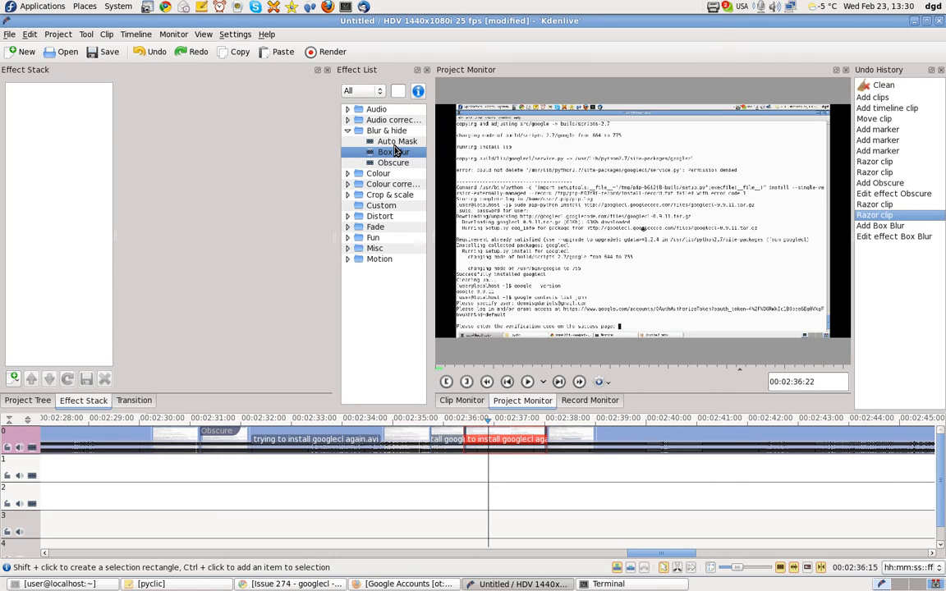
Apply the Obscure effect to the clip at 00:02:36:22 and move and widen its region over the access URL line in the terminal
click(393, 164)
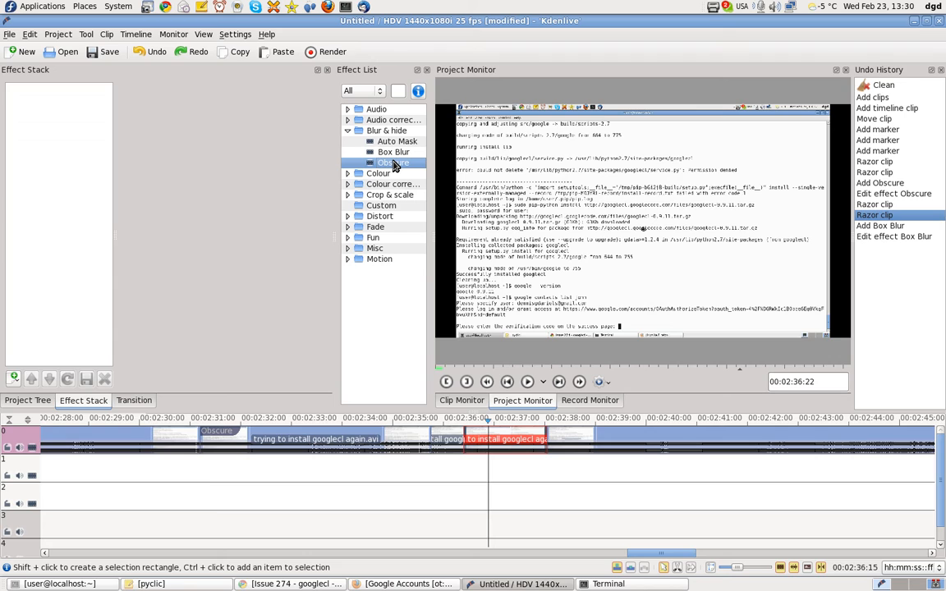
drag(393, 164, 493, 440)
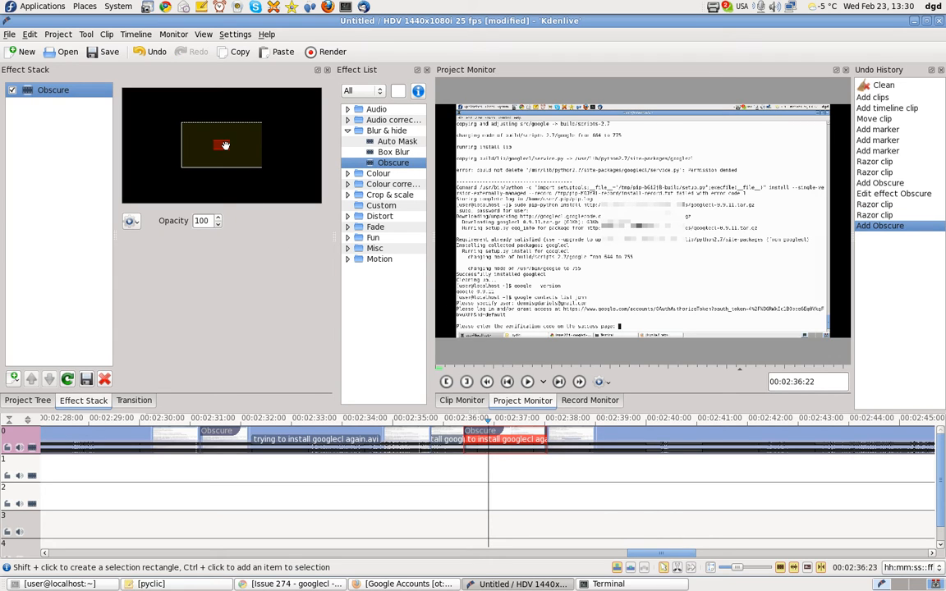
drag(225, 149, 226, 162)
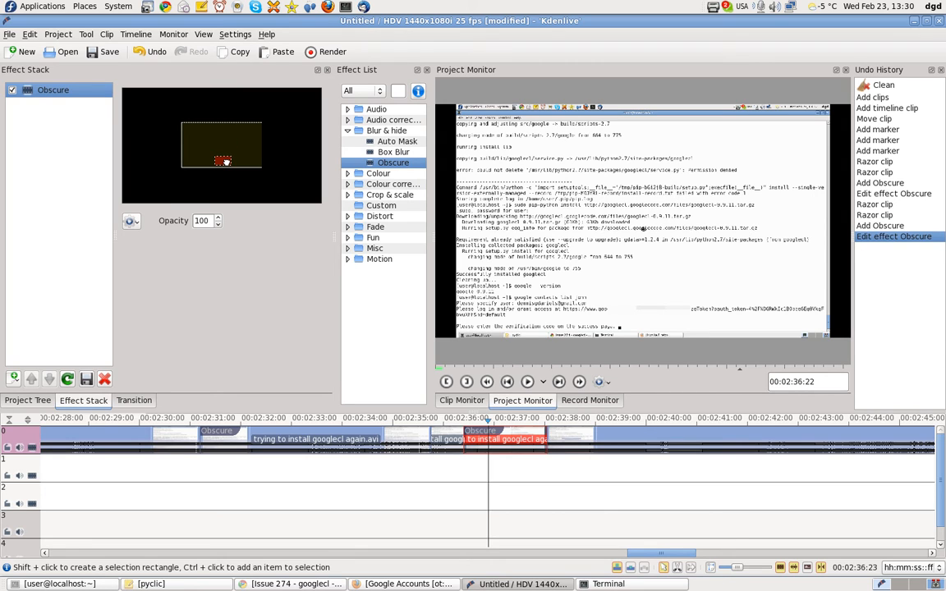
drag(225, 160, 223, 156)
drag(229, 158, 259, 159)
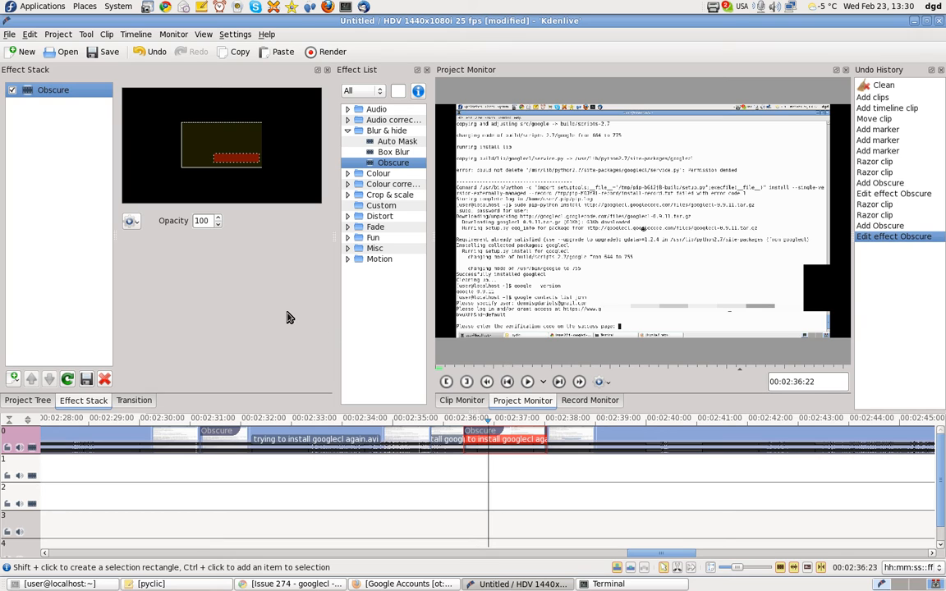
Save the project as first_run
key(ctrl+s)
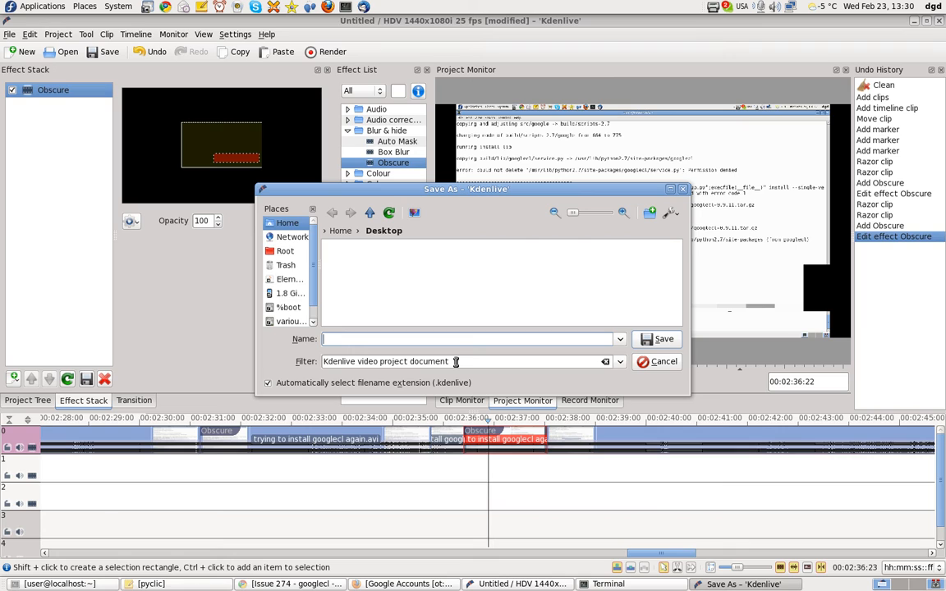
text(first_run)
click(656, 339)
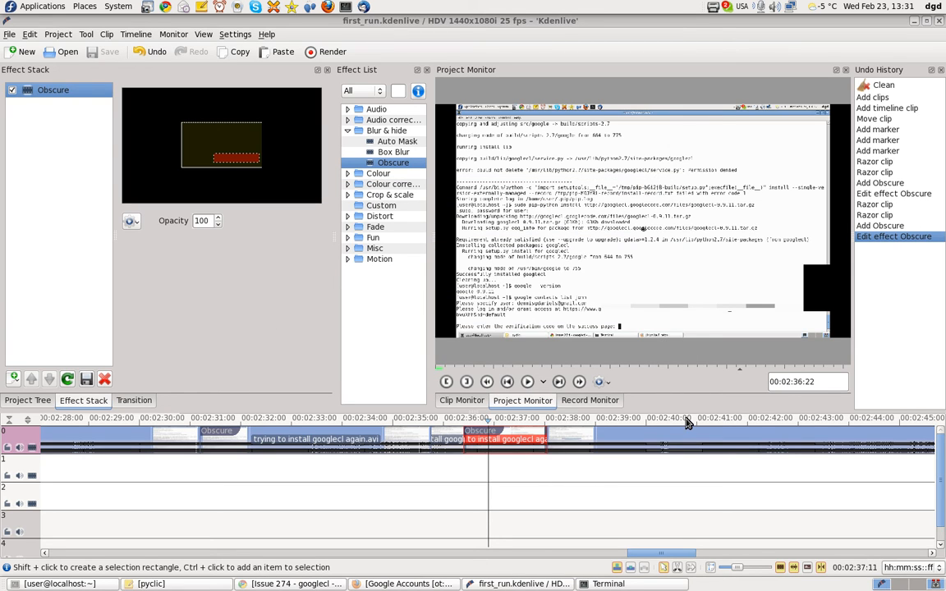
Review the footage around the browser login dialog and cut the clip at 00:02:39:22
click(678, 468)
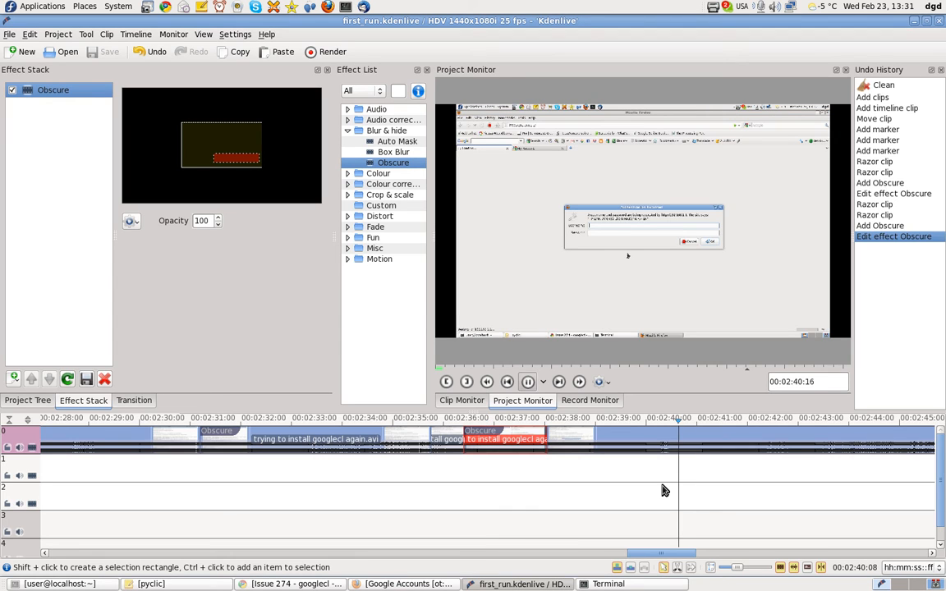
key(space)
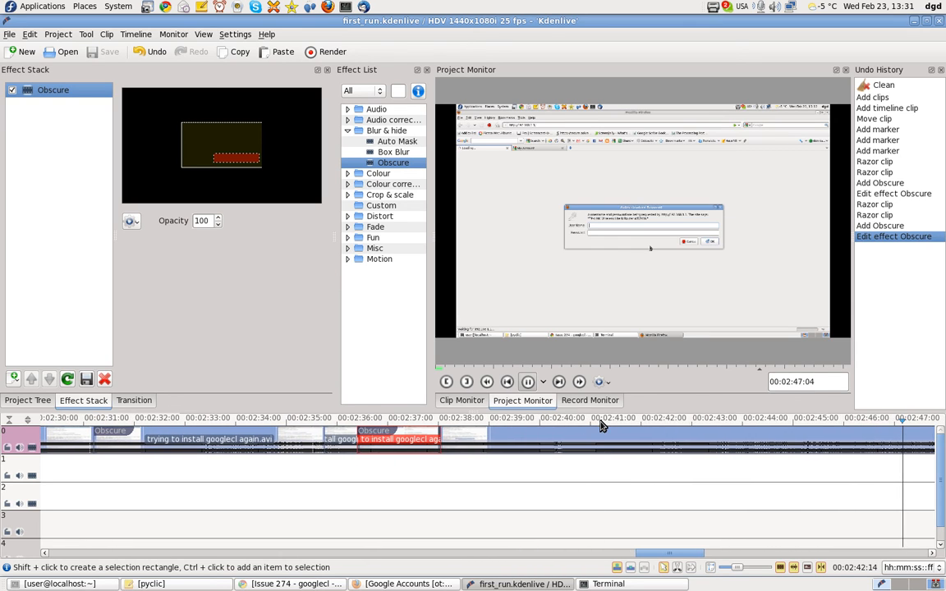
drag(599, 427, 558, 424)
click(557, 424)
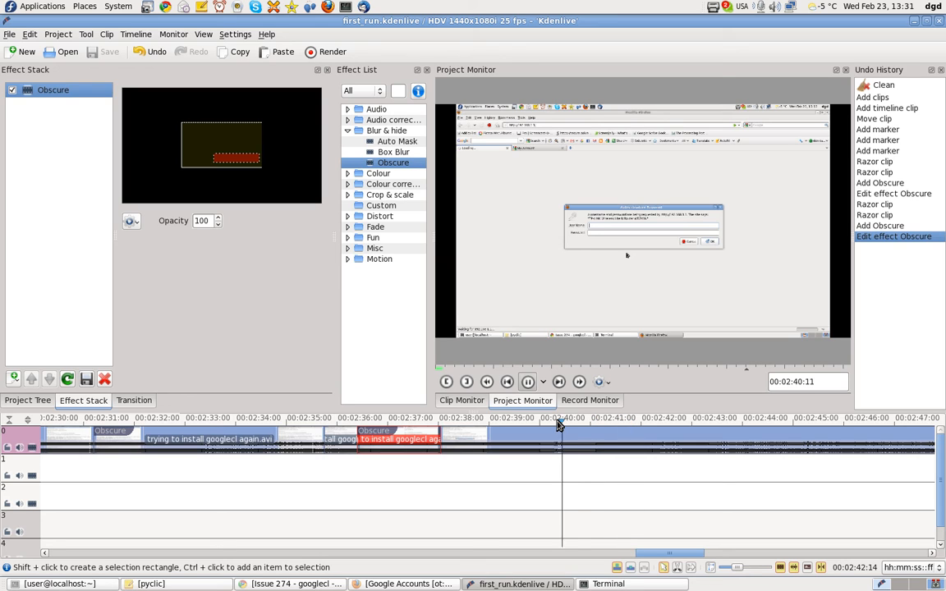
key(space)
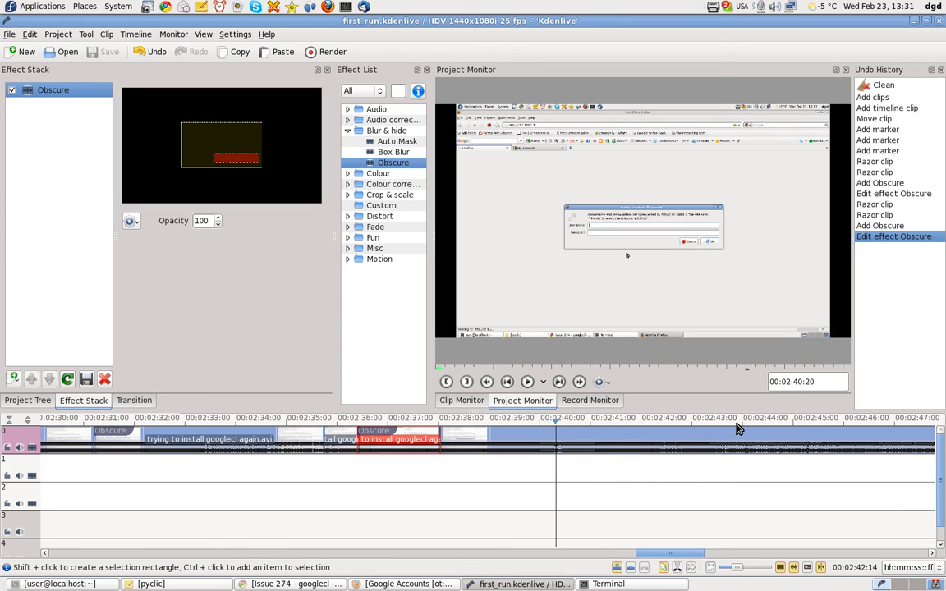
click(534, 425)
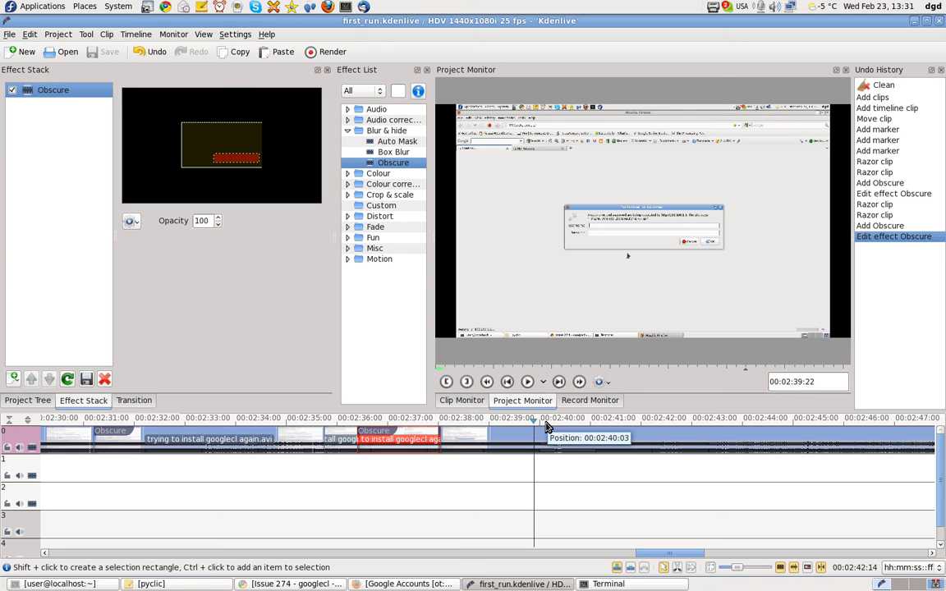
key(x)
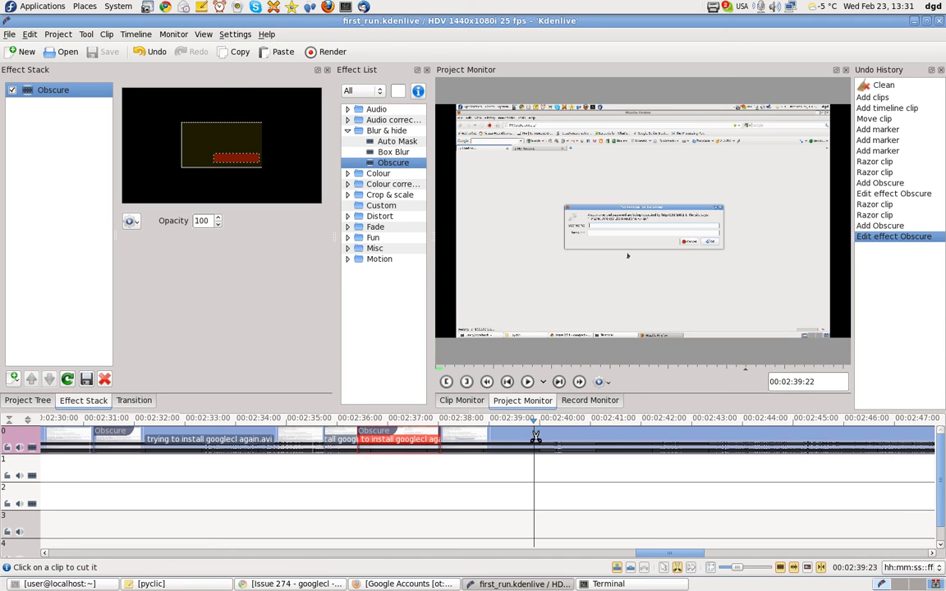
click(535, 437)
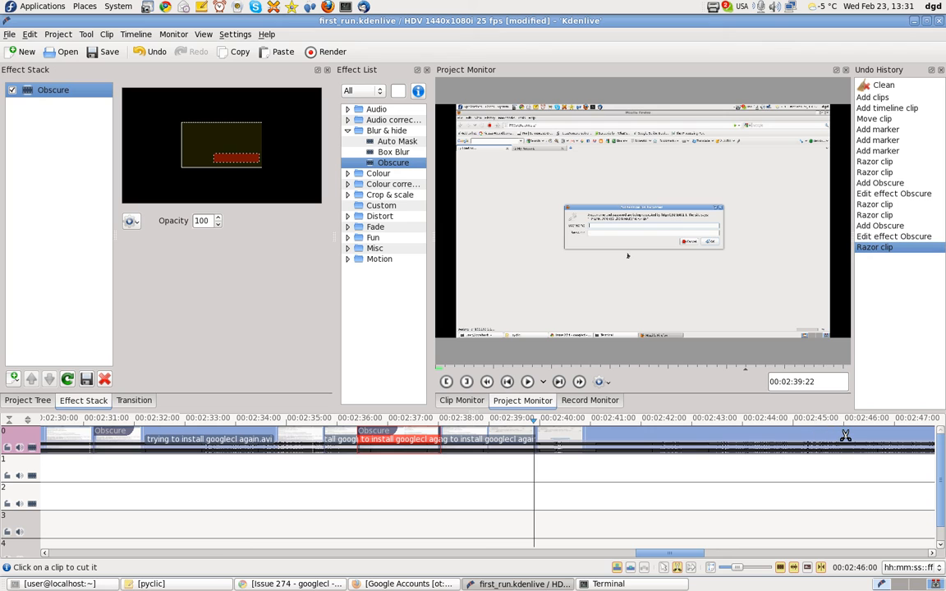
Play on through the login dialog footage and cut the clip at 00:02:53:02
key(space)
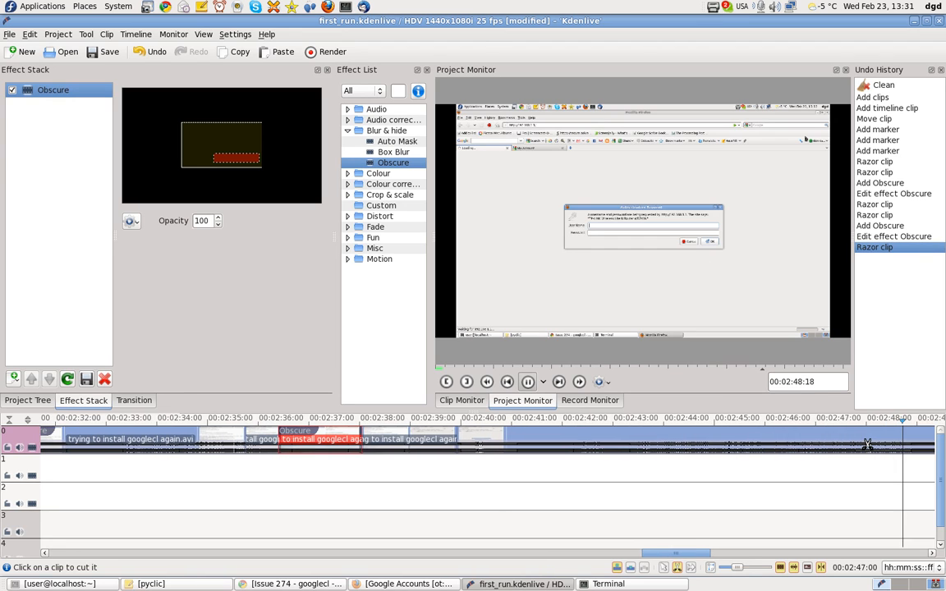
scroll(866, 443, up, 4)
scroll(726, 456, down, 4)
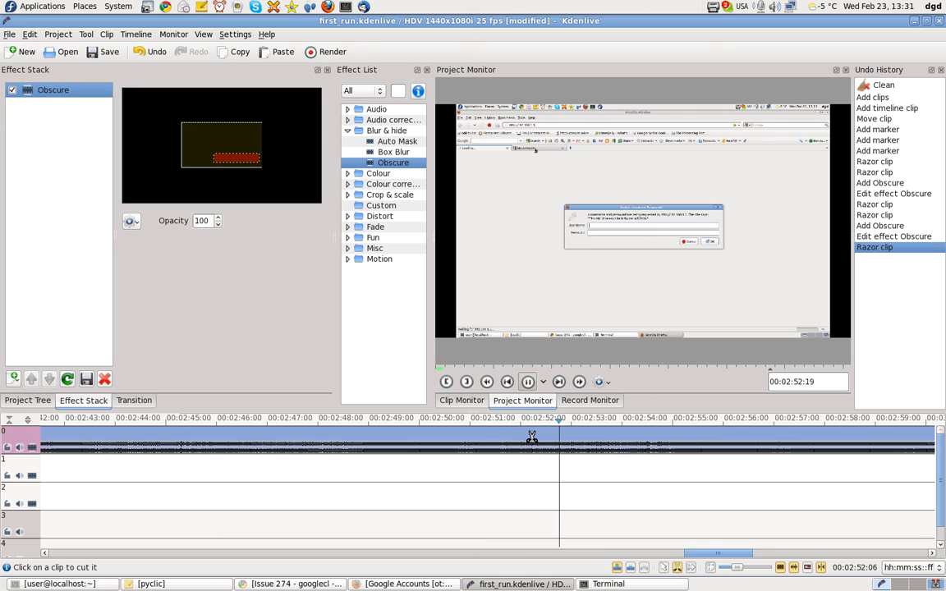
key(space)
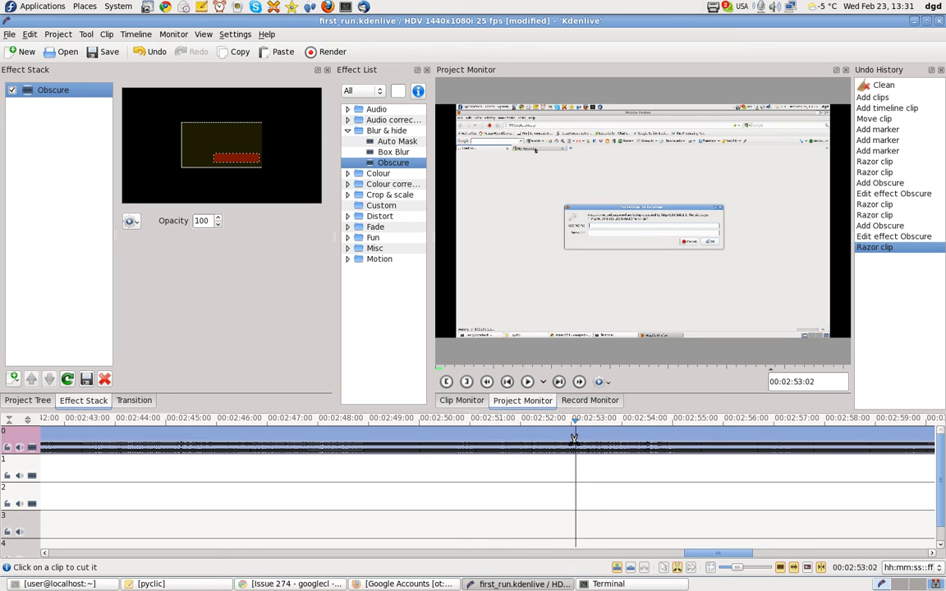
click(575, 443)
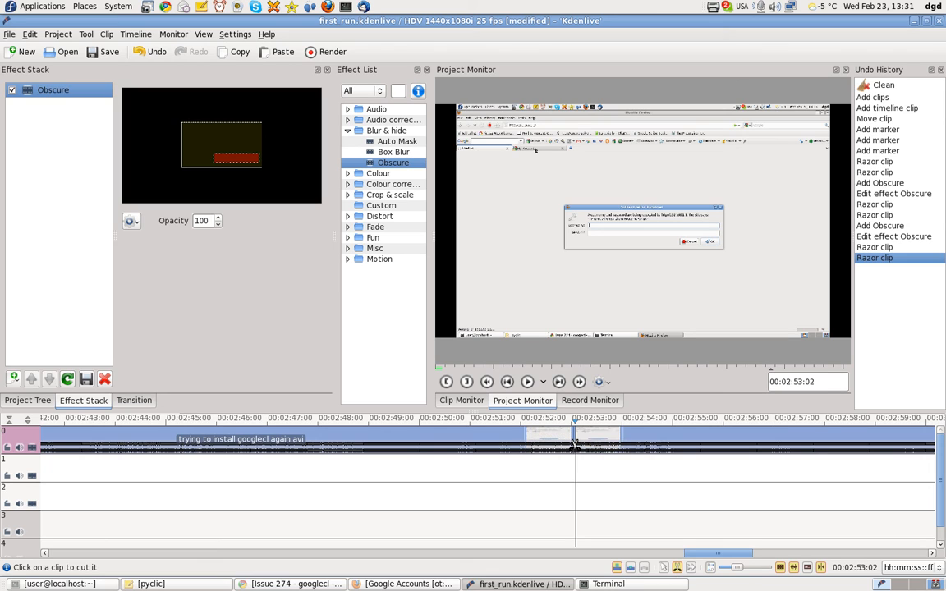
Delete the selected clip carrying the second Obscure effect and save the project
key(Delete)
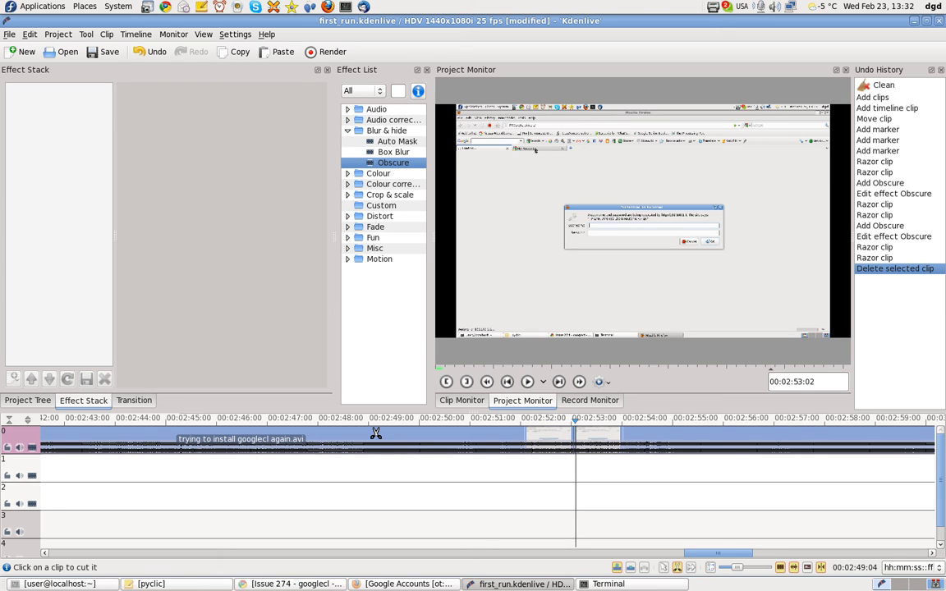
key(ctrl+s)
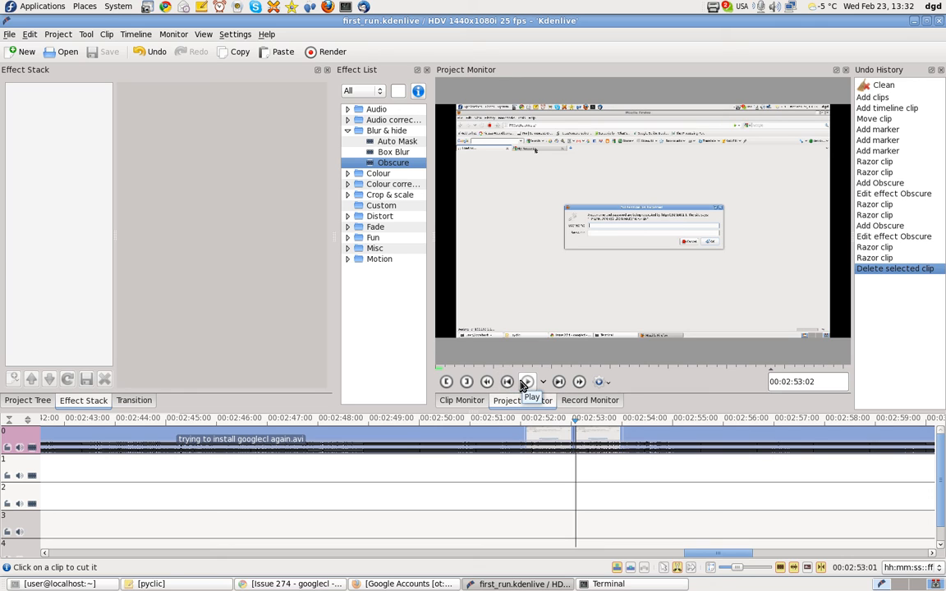
Play back the login dialog footage from about 00:02:48 to 00:02:49:01
key(space)
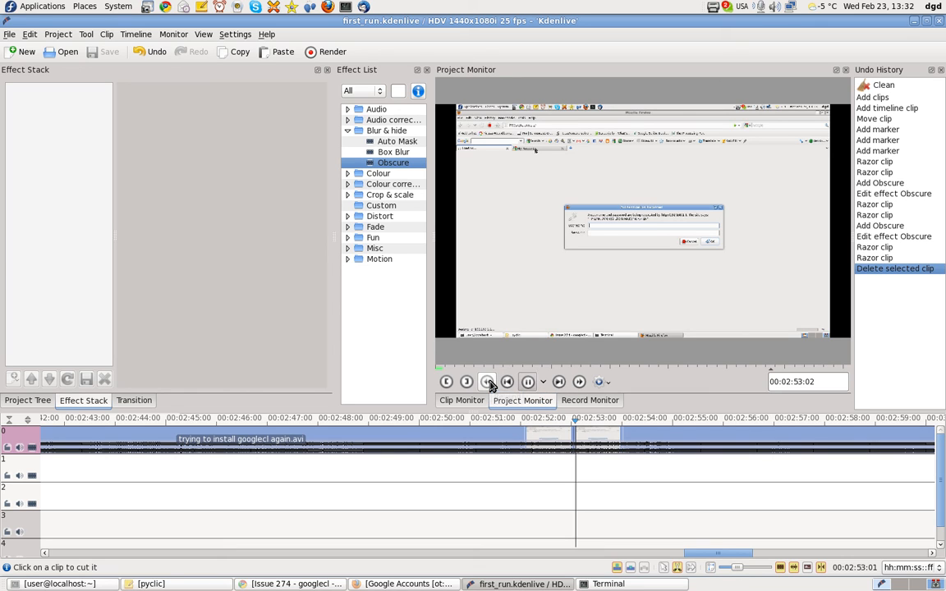
click(487, 383)
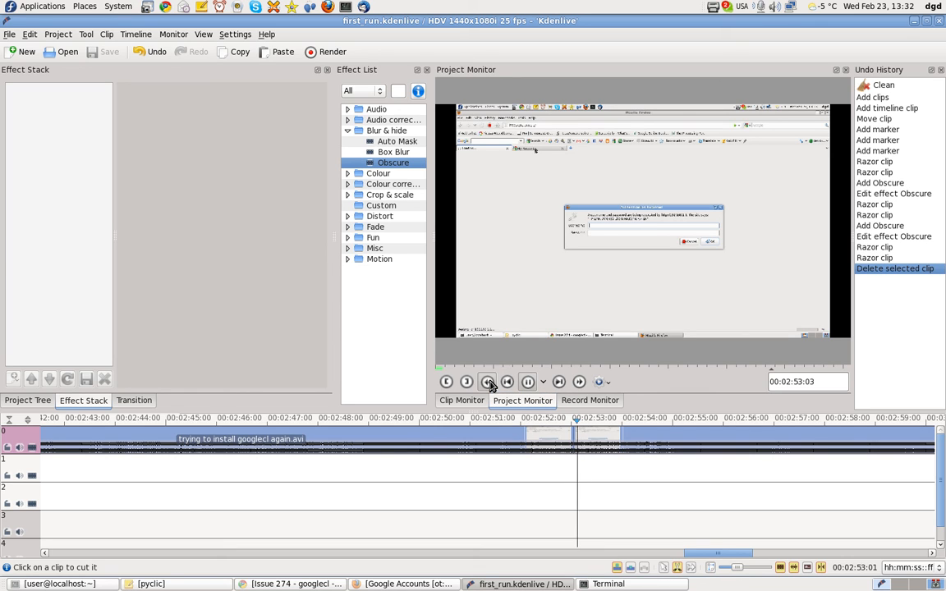
click(334, 423)
key(space)
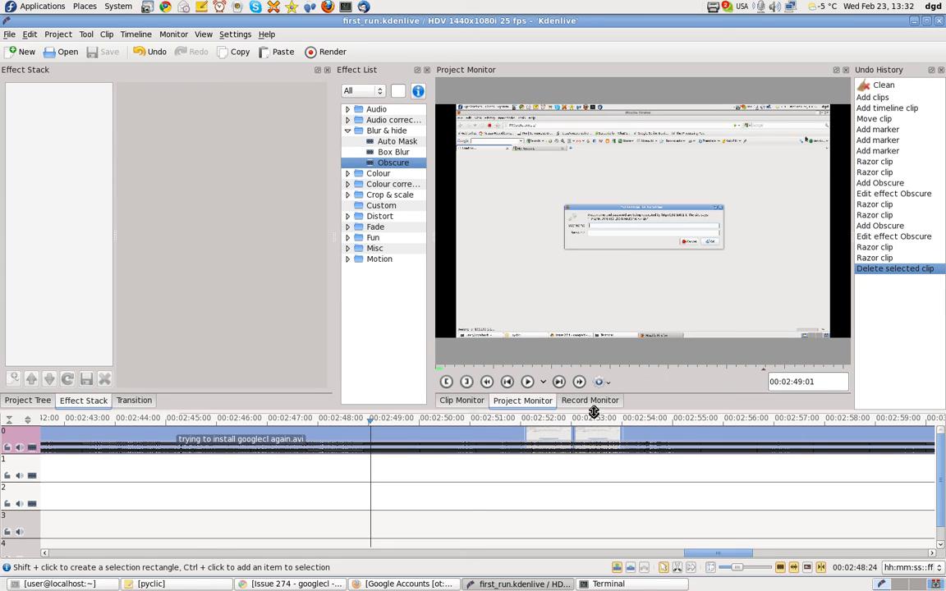
mouse_move(944, 2)
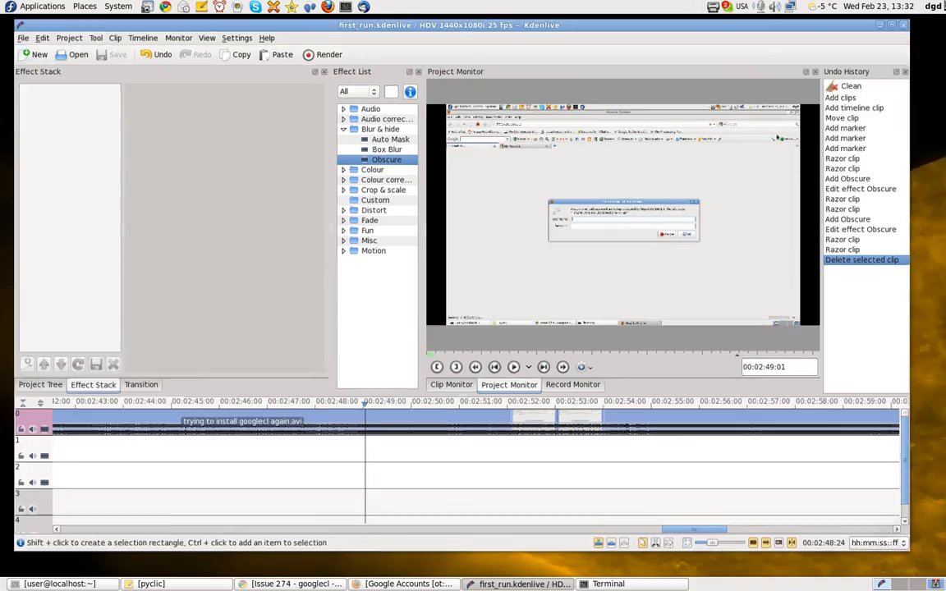